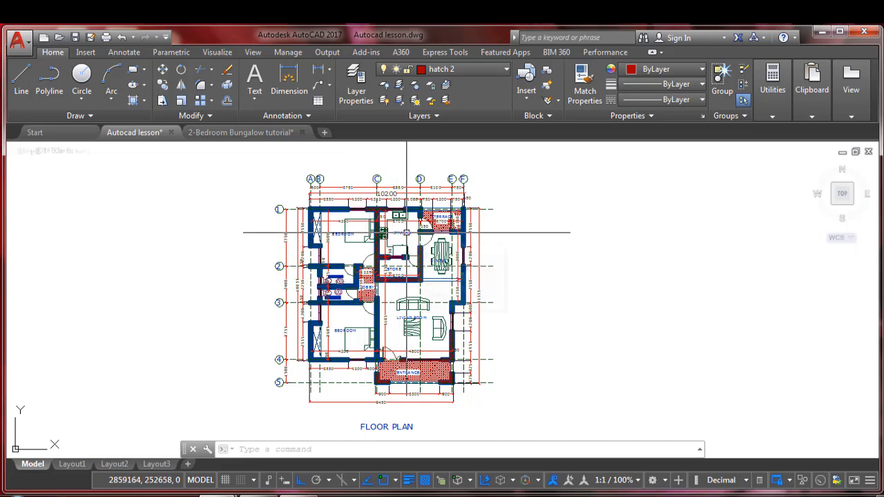
Create a new layer named section lines
scroll(362, 290, up, 1)
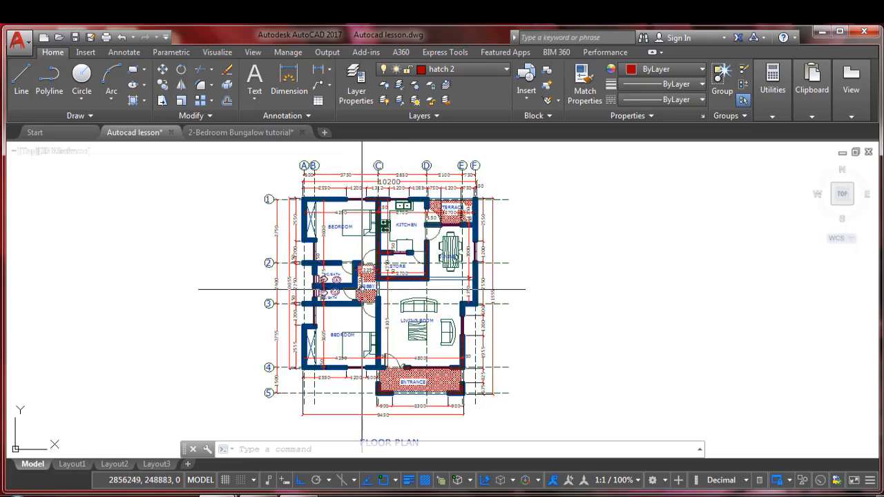
scroll(361, 290, up, 1)
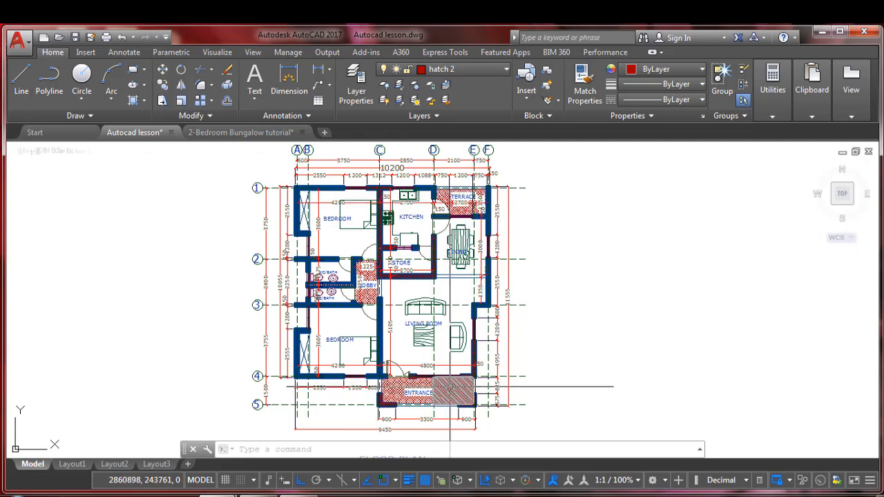
mouse_move(450, 385)
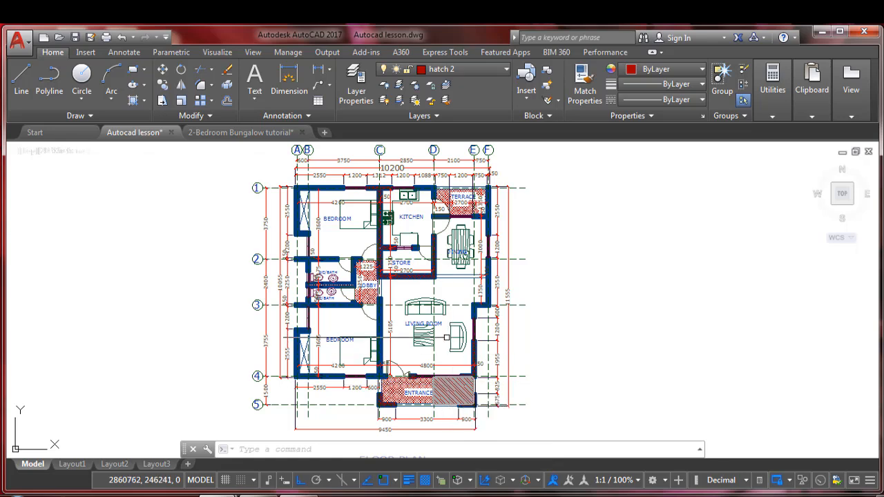
click(357, 81)
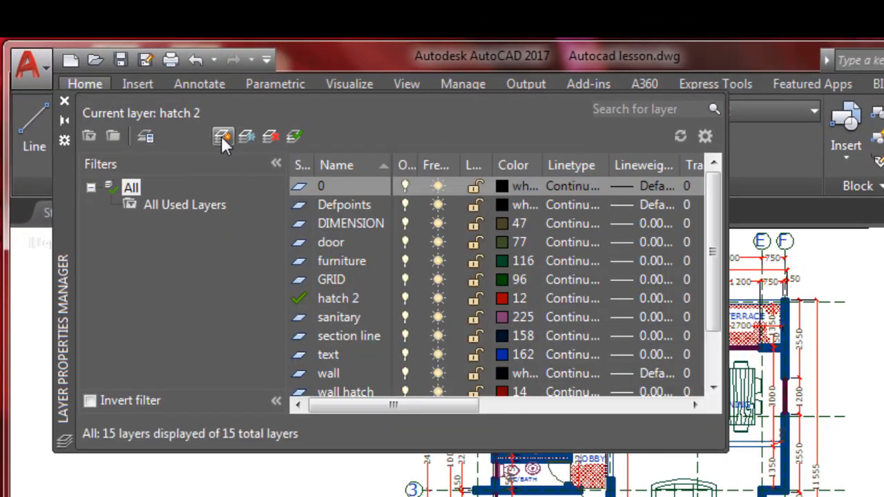
click(221, 136)
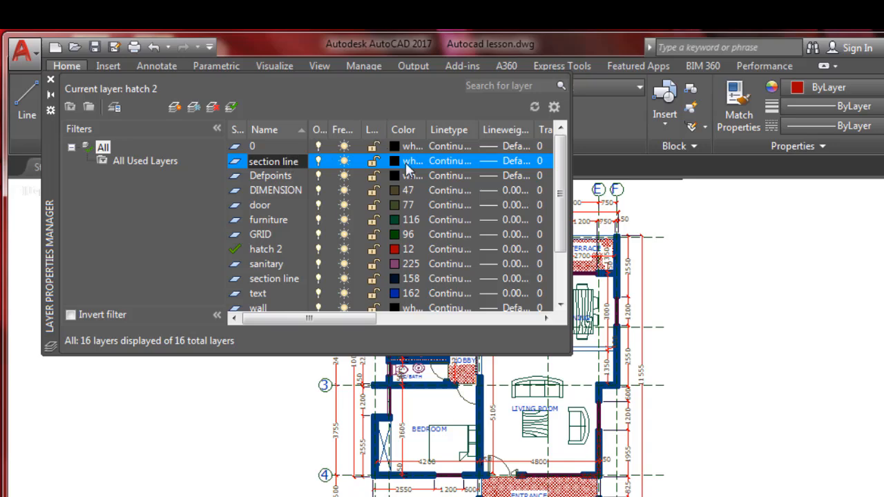
text(section line)
key(Return)
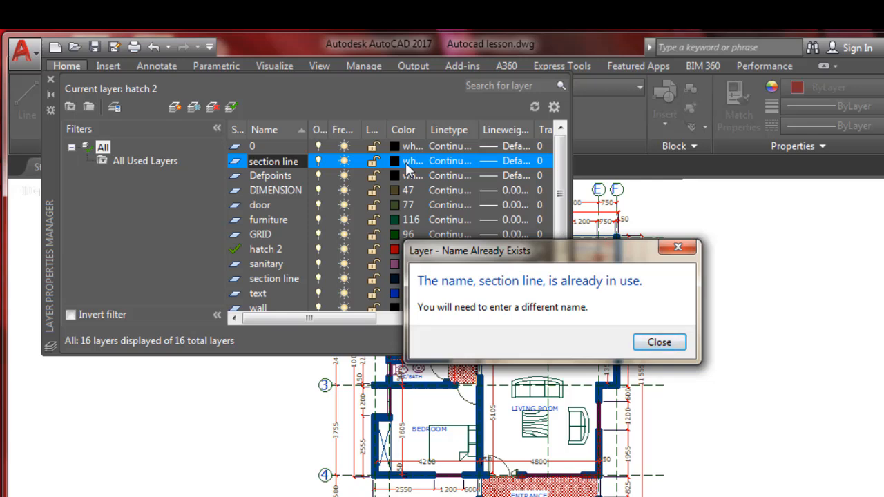
click(664, 345)
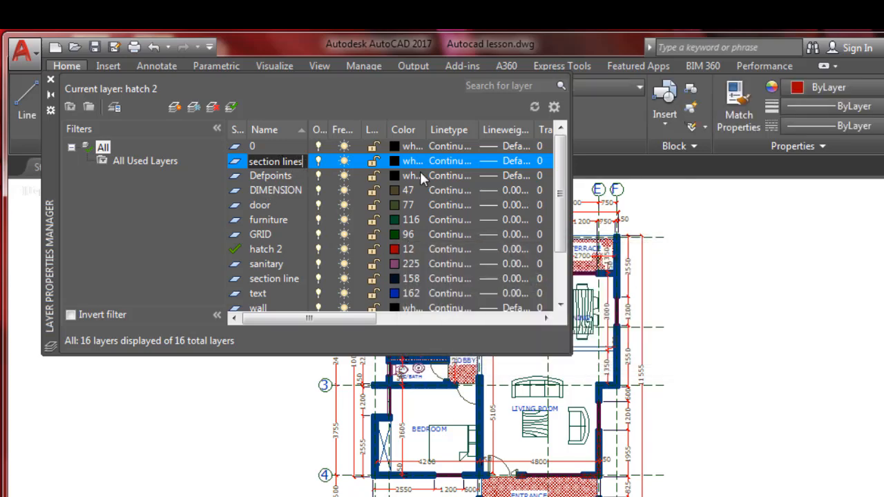
key(Return)
Give the section lines layer colour 29 and a 0.00 mm lineweight, and close the layer manager
click(397, 162)
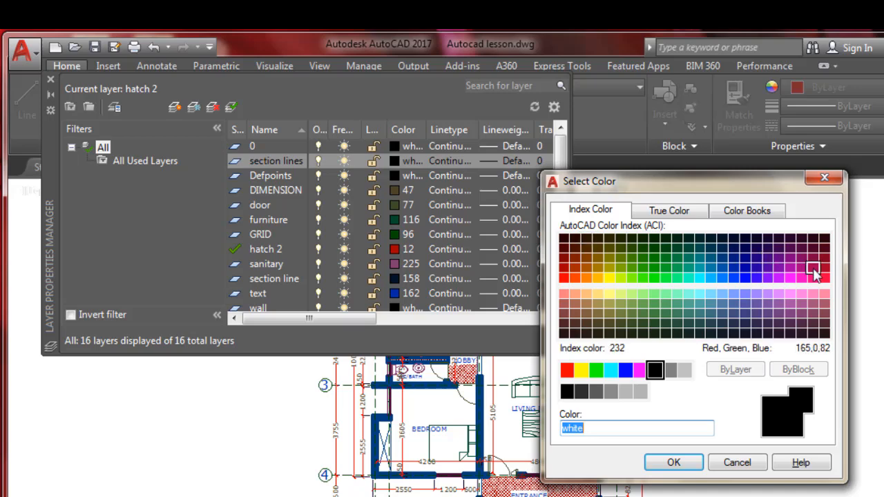
click(575, 332)
click(675, 464)
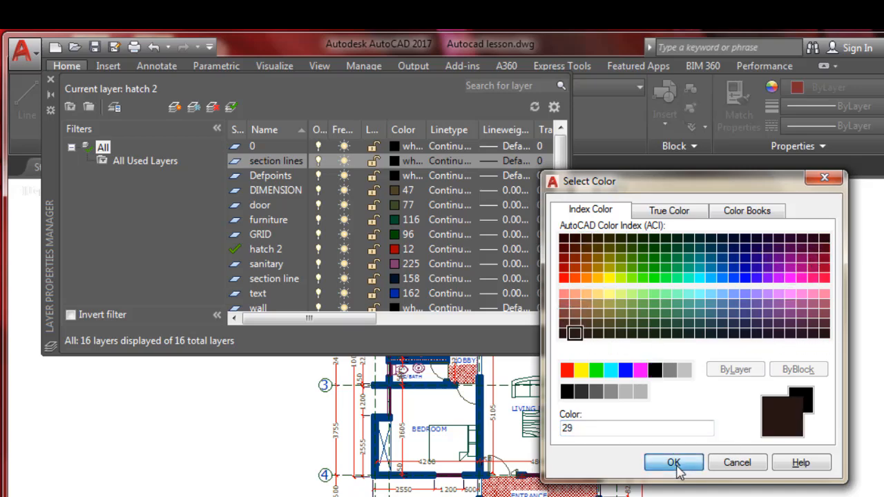
click(506, 162)
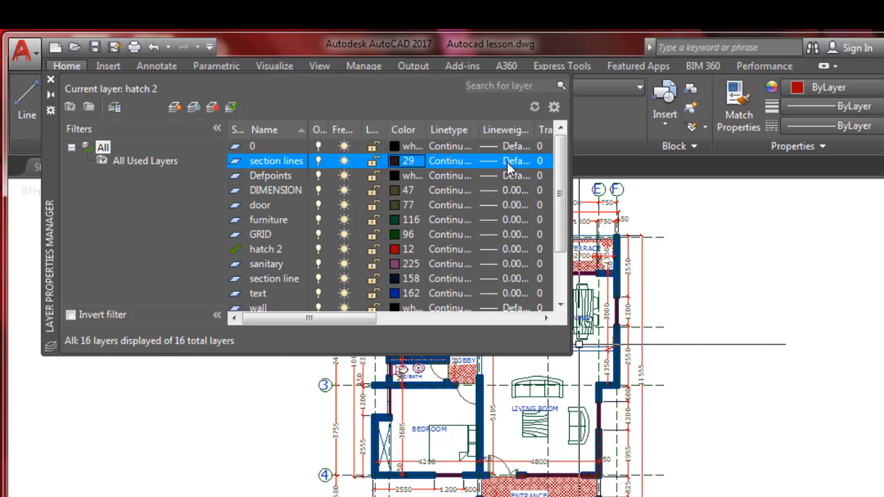
click(526, 254)
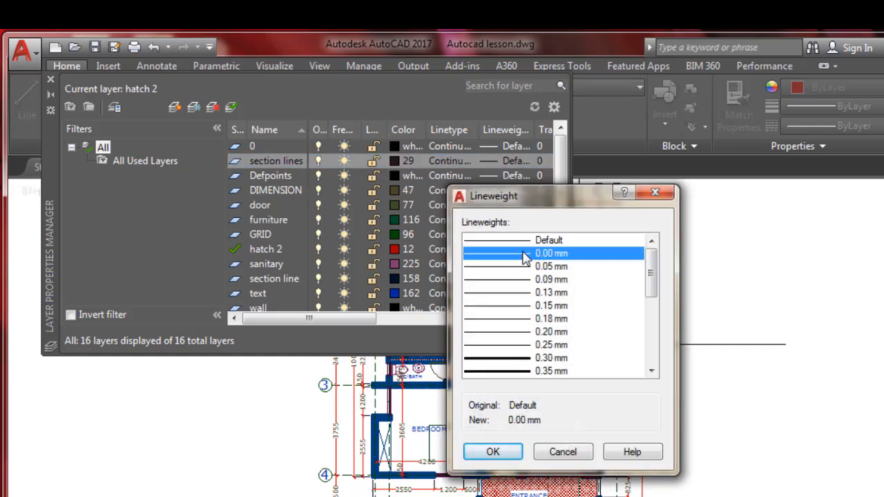
click(492, 453)
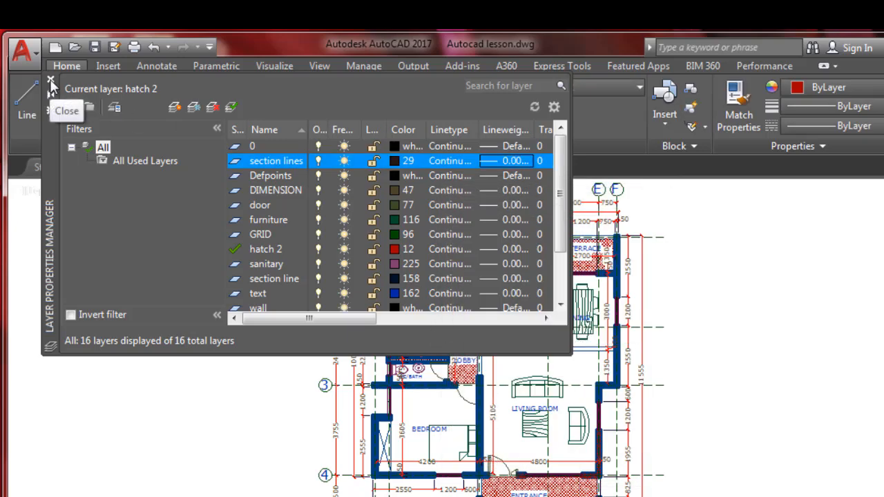
click(50, 81)
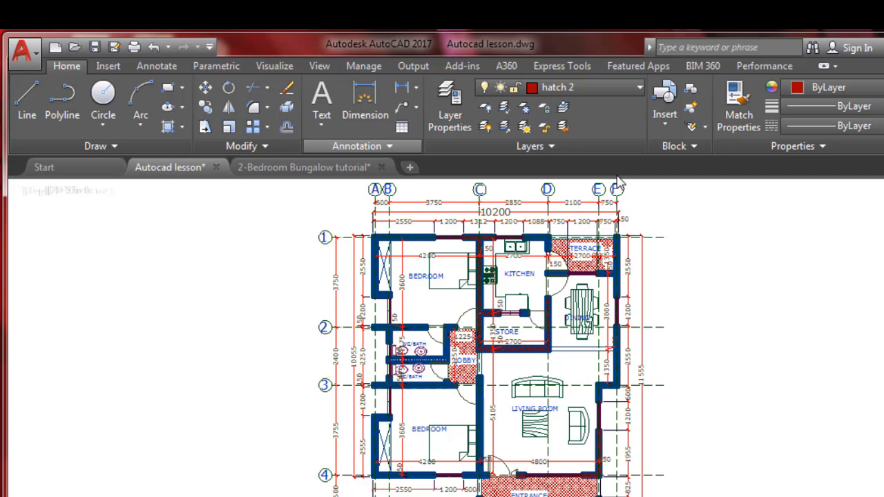
Make section lines the current layer and draw a horizontal line across the whole floor plan between grids 2 and 3
click(640, 94)
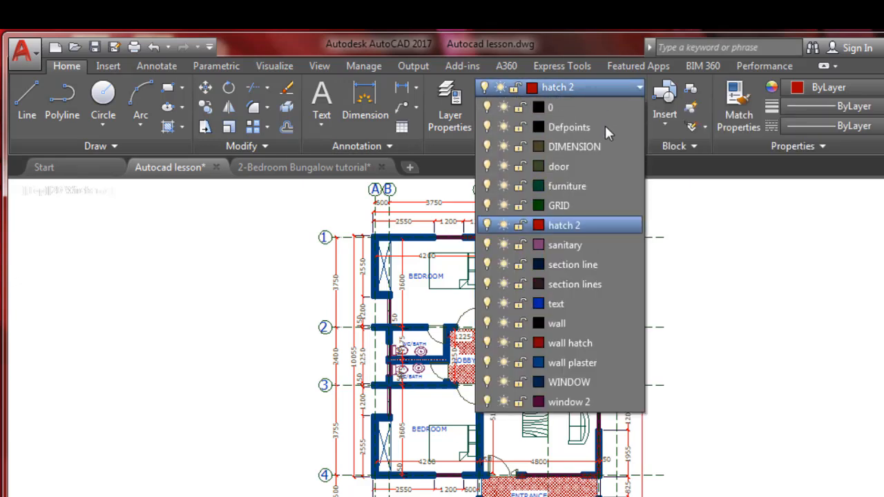
click(576, 284)
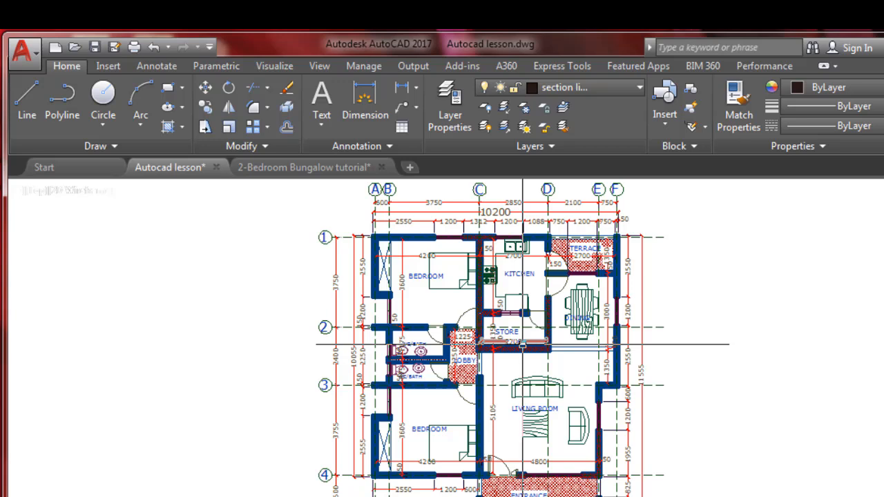
click(21, 109)
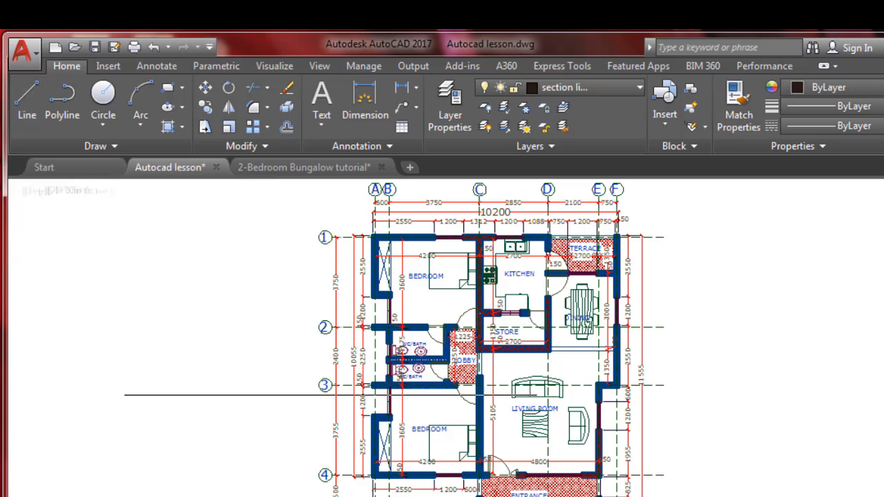
scroll(354, 394, up, 2)
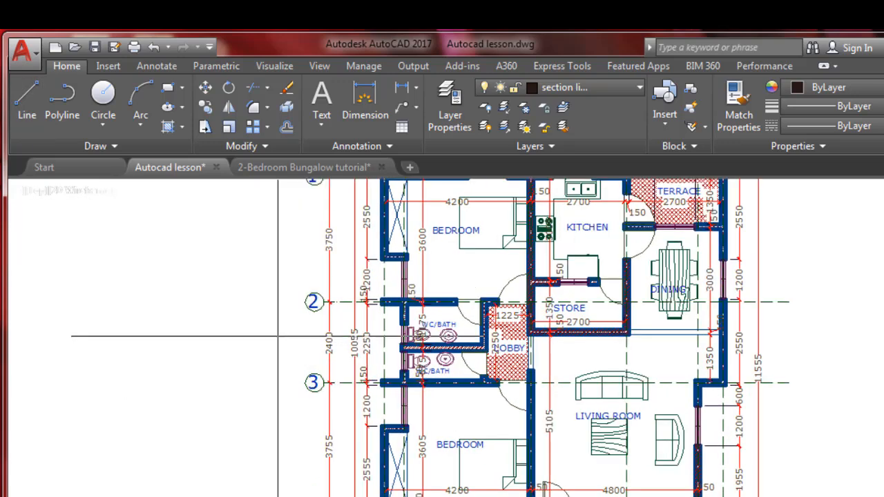
click(279, 337)
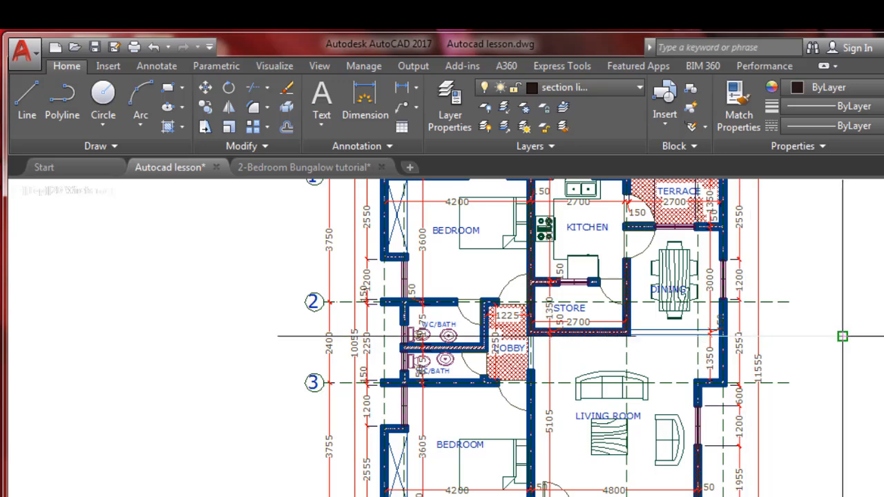
click(842, 336)
key(Escape)
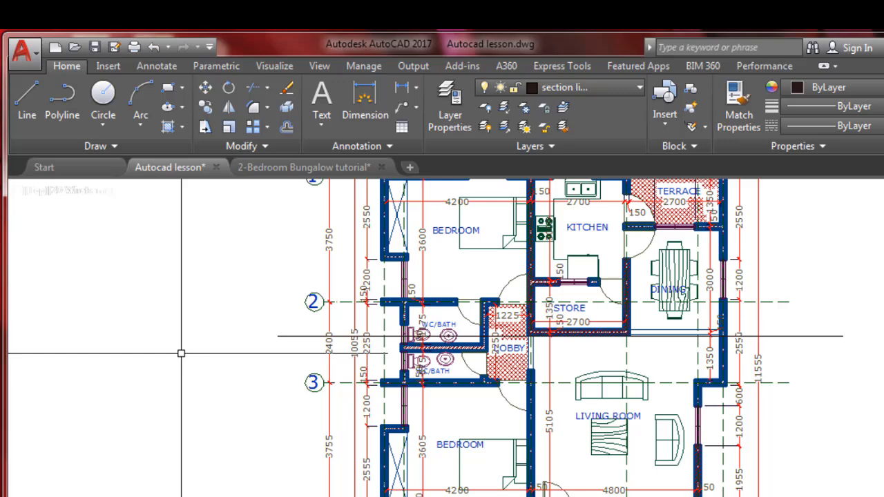
Stretch the left end of the horizontal section line farther outward, past the grid bubbles
scroll(442, 346, down, 4)
scroll(436, 358, up, 3)
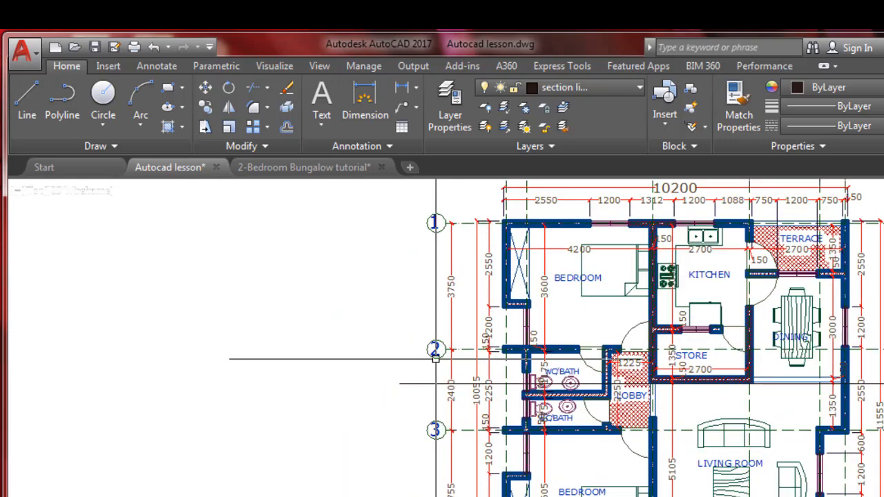
scroll(435, 362, up, 1)
click(412, 384)
click(396, 384)
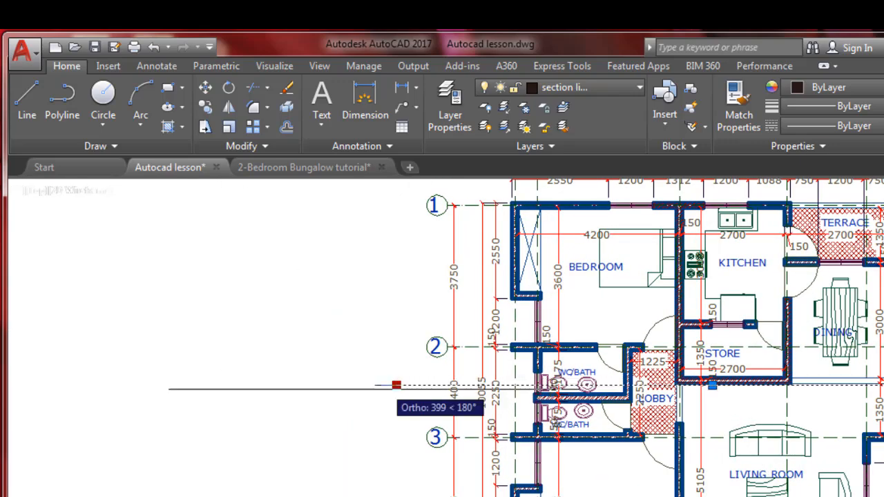
click(369, 384)
key(Escape)
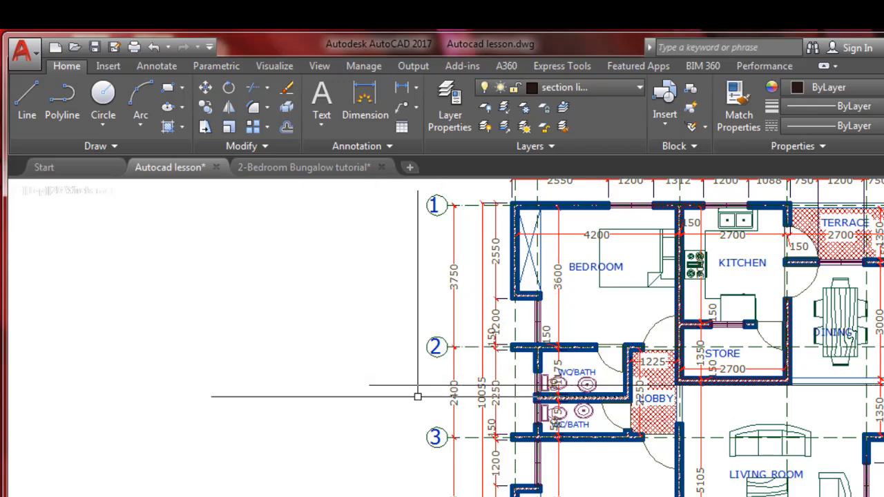
Draw a circle with a radius of about 250 mm just above the section line's left end
scroll(409, 395, up, 3)
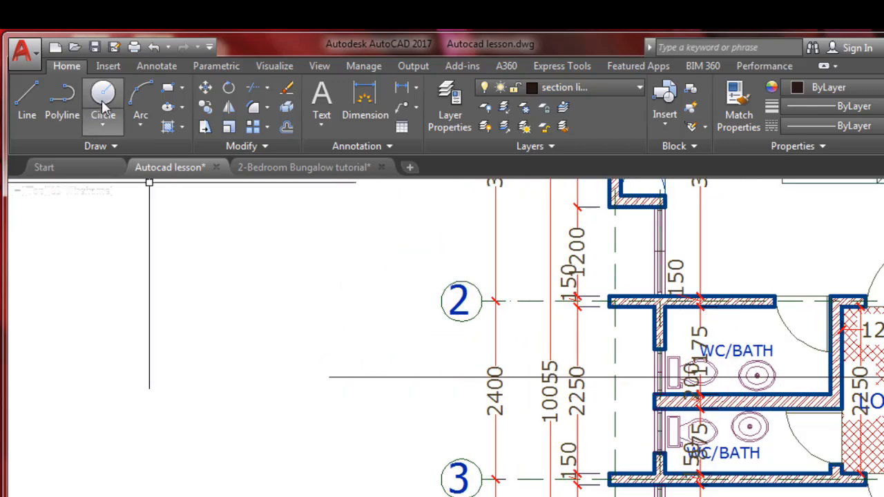
click(103, 96)
scroll(313, 371, up, 2)
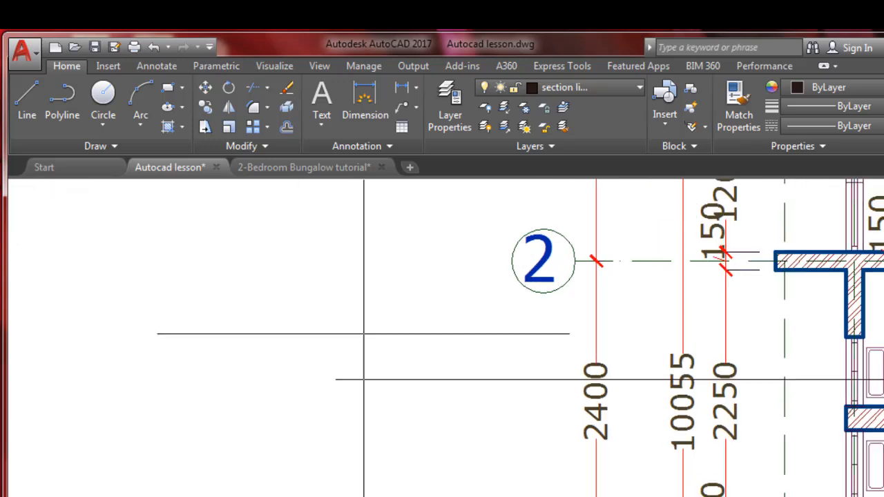
click(368, 331)
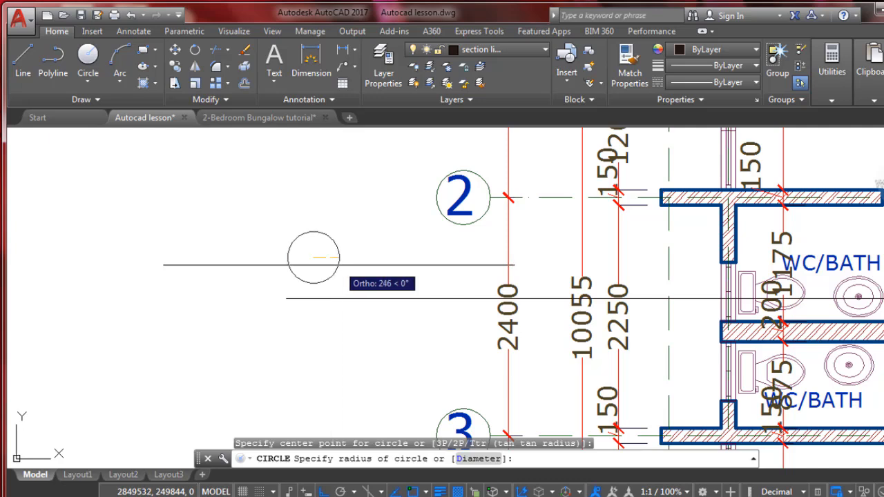
click(339, 264)
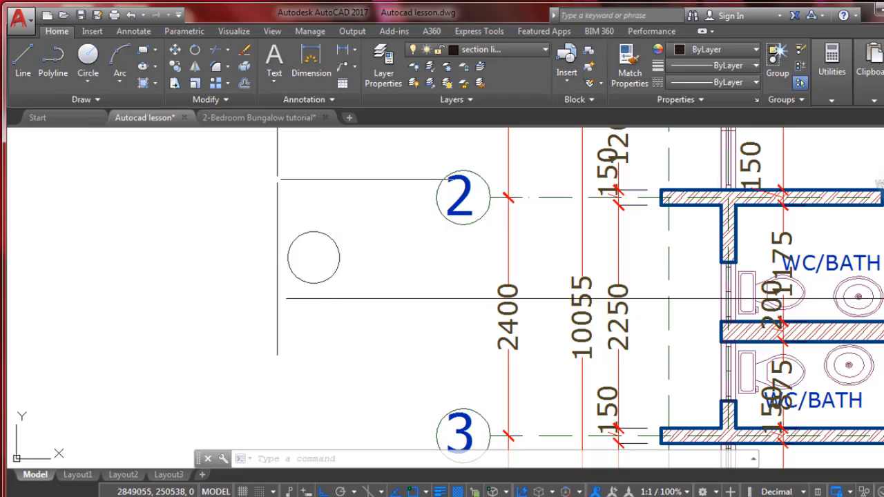
Draw a horizontal line across the circle between its quadrants and continue it about 110 mm beyond the right side
click(21, 63)
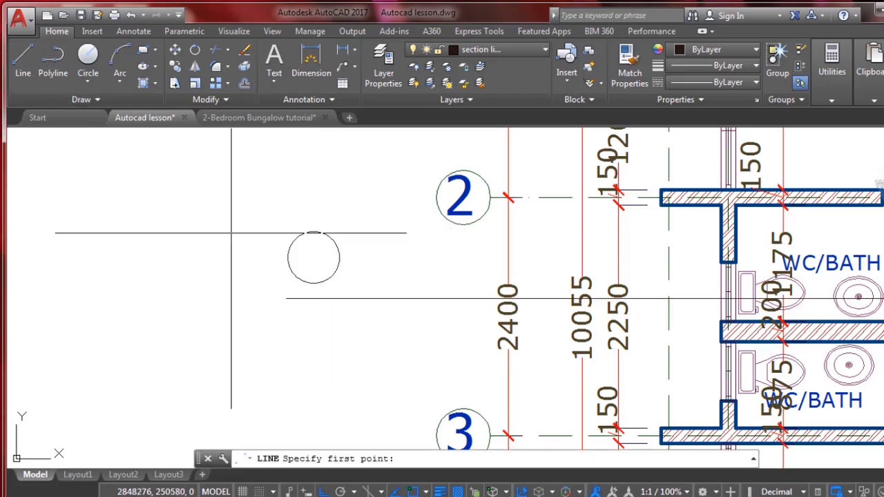
click(288, 258)
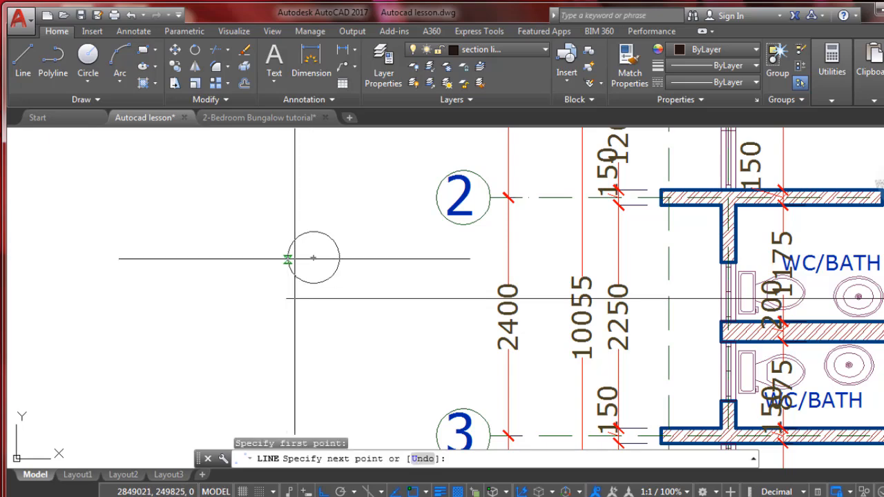
scroll(348, 257, up, 1)
scroll(348, 257, up, 2)
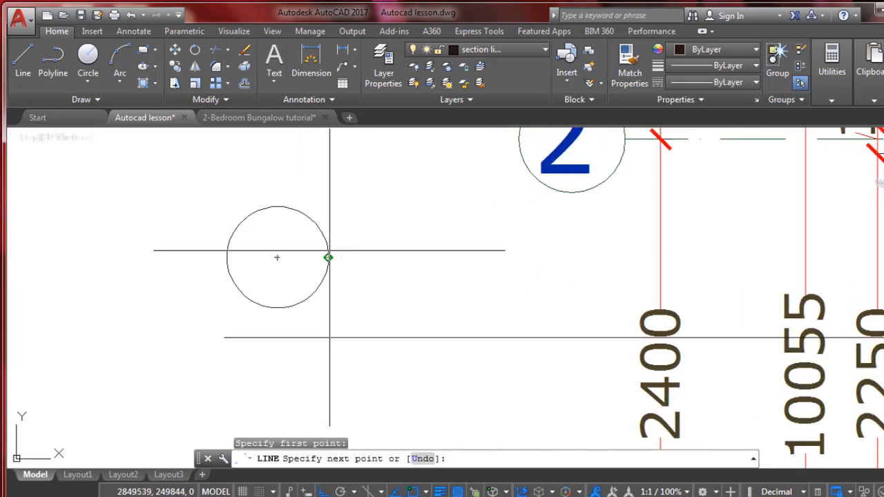
click(328, 257)
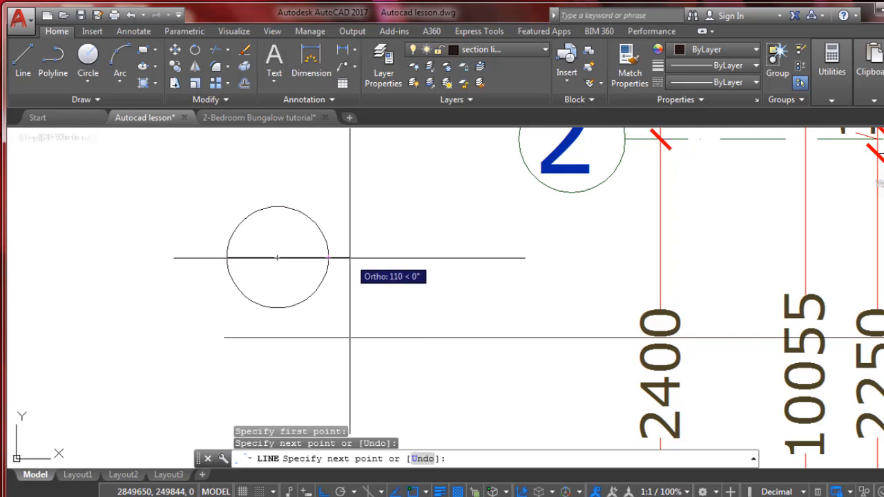
click(344, 259)
key(Return)
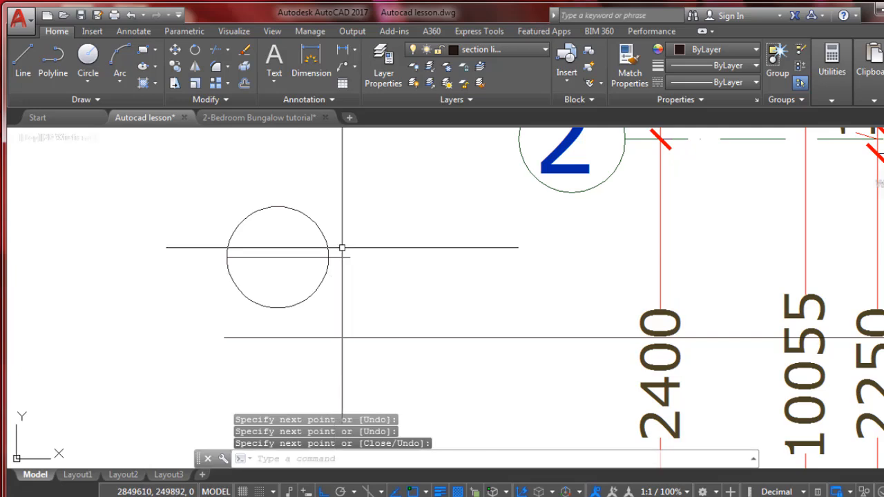
Mirror the short line beside the circle about the circle's vertical centre axis, keeping the original line
click(344, 258)
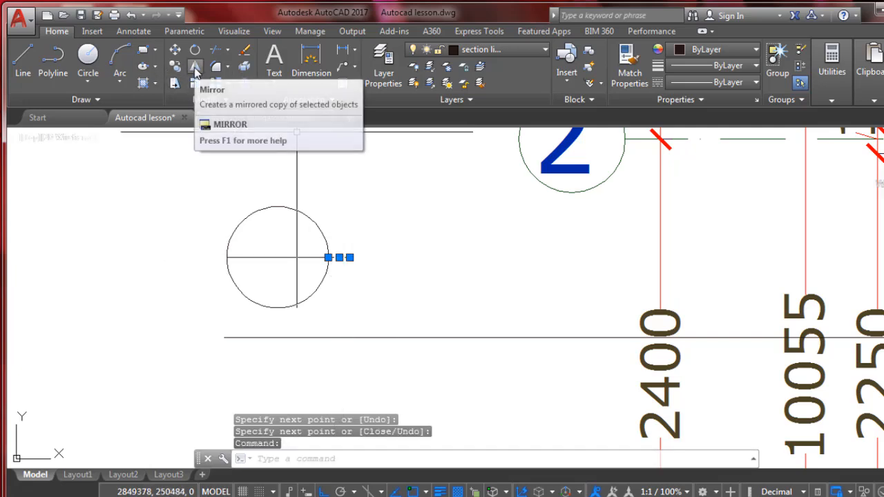
click(196, 69)
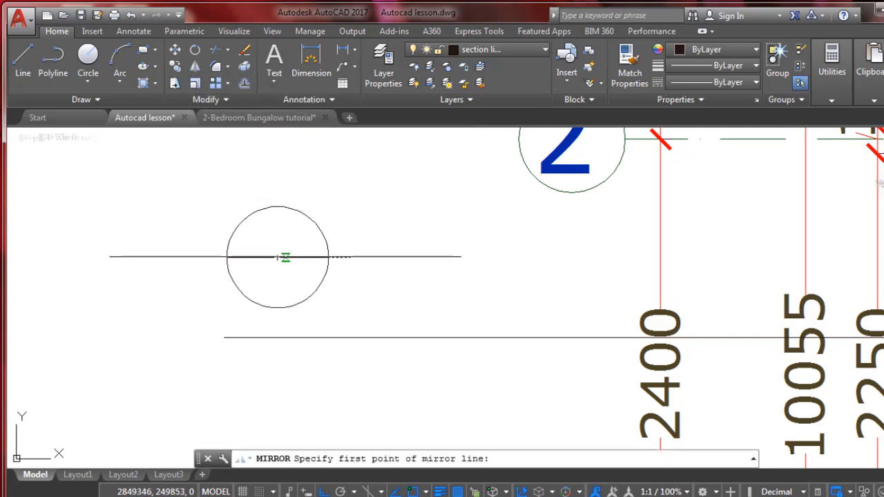
click(277, 257)
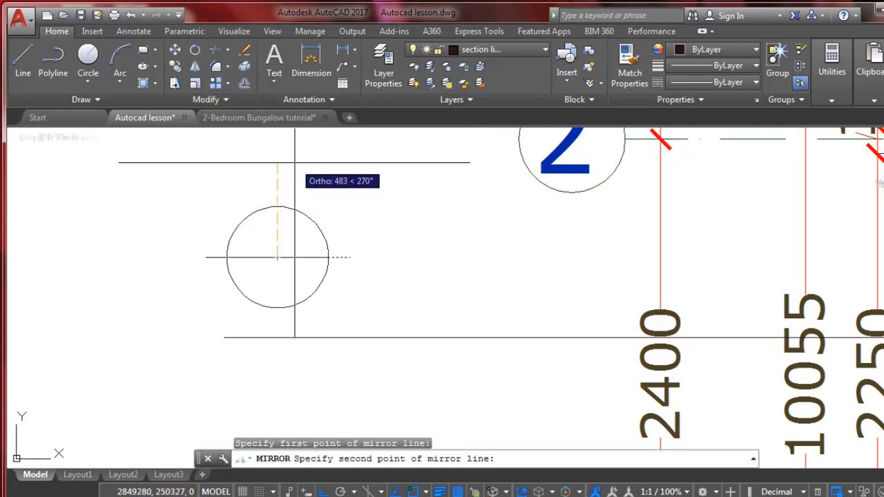
click(295, 162)
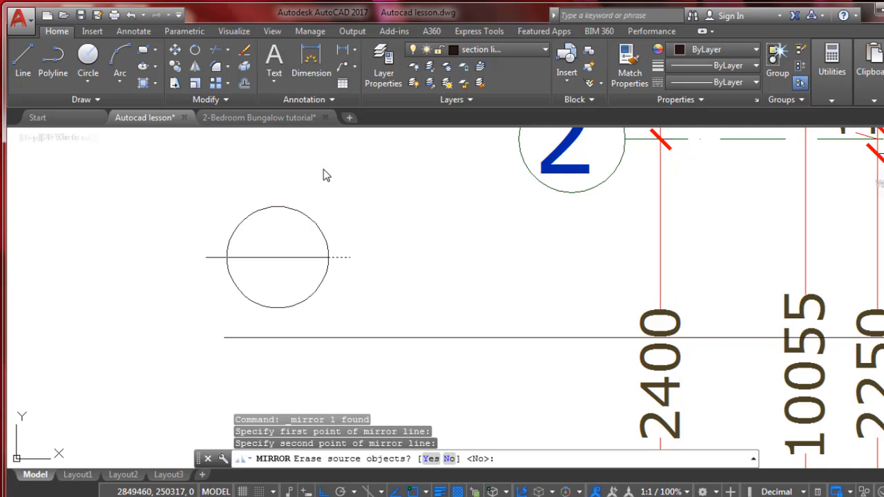
right_click(314, 168)
click(339, 177)
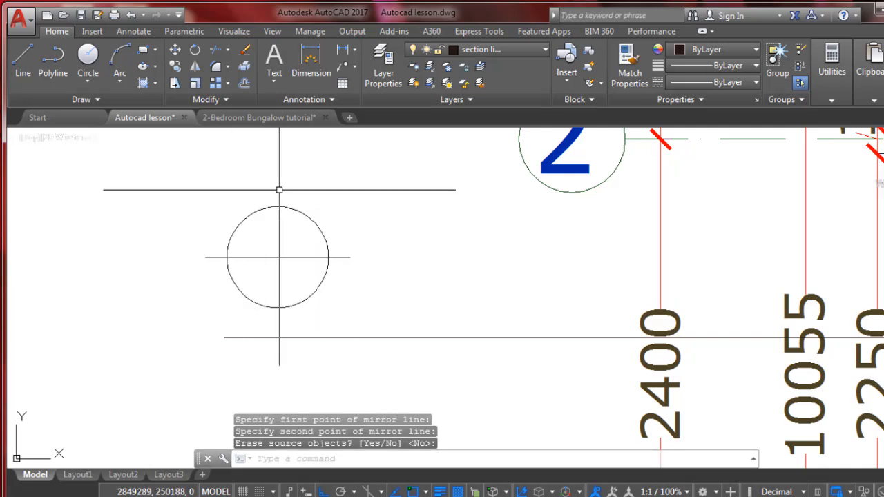
Copy the short line at the circle's right quadrant to the empty space farther right
click(343, 257)
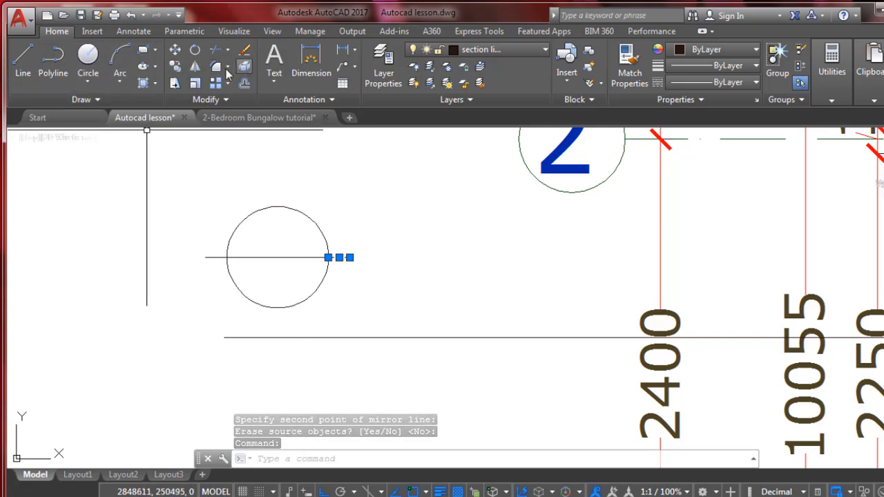
click(175, 67)
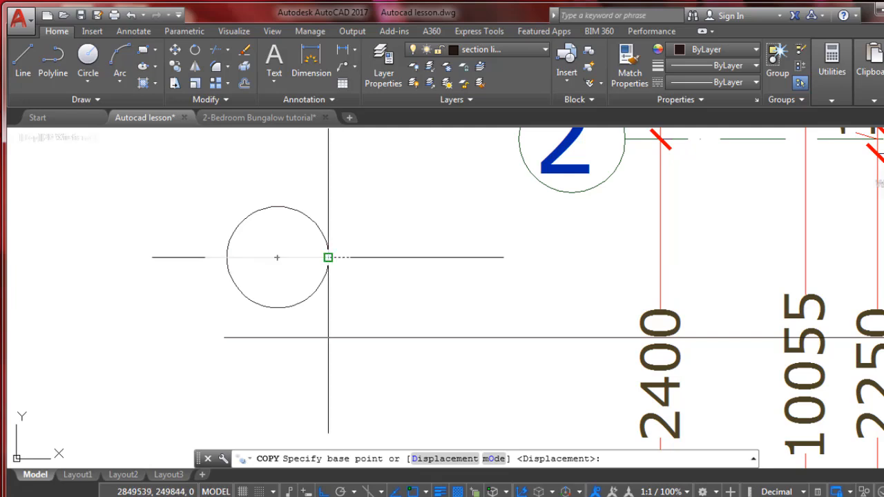
click(327, 257)
click(399, 257)
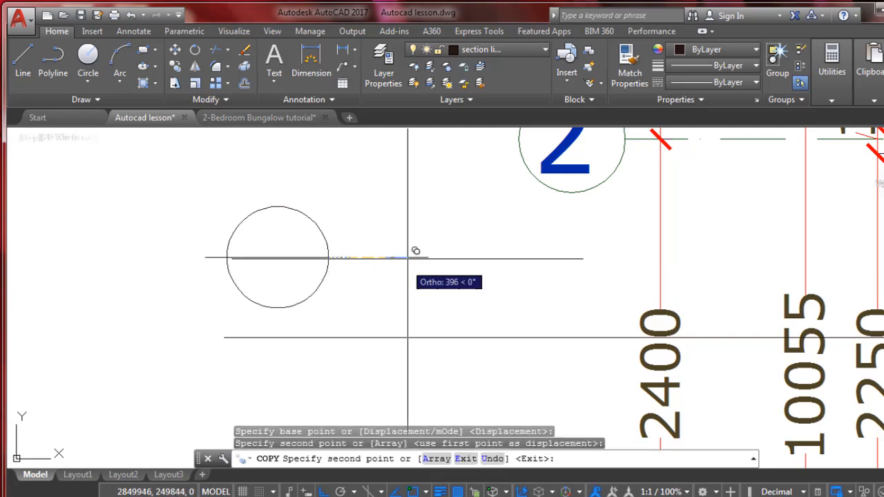
key(Escape)
Rotate the copied short line about its right end so that it points vertically upward
click(397, 257)
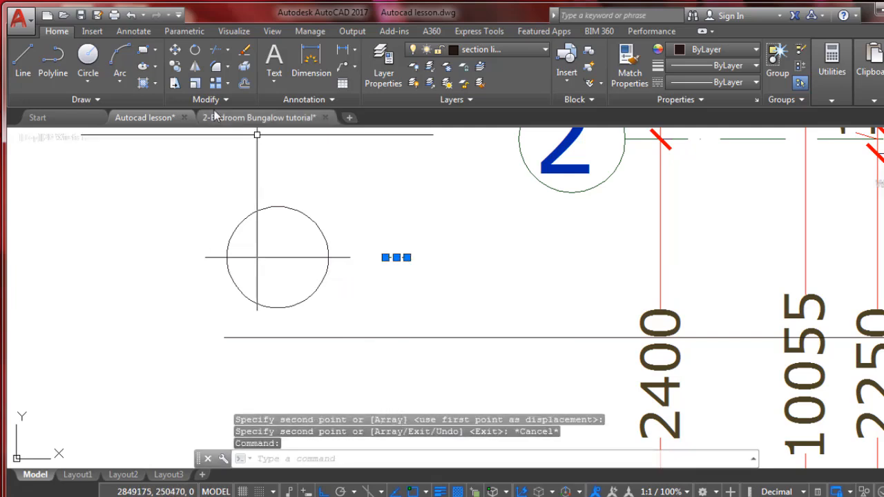
click(194, 50)
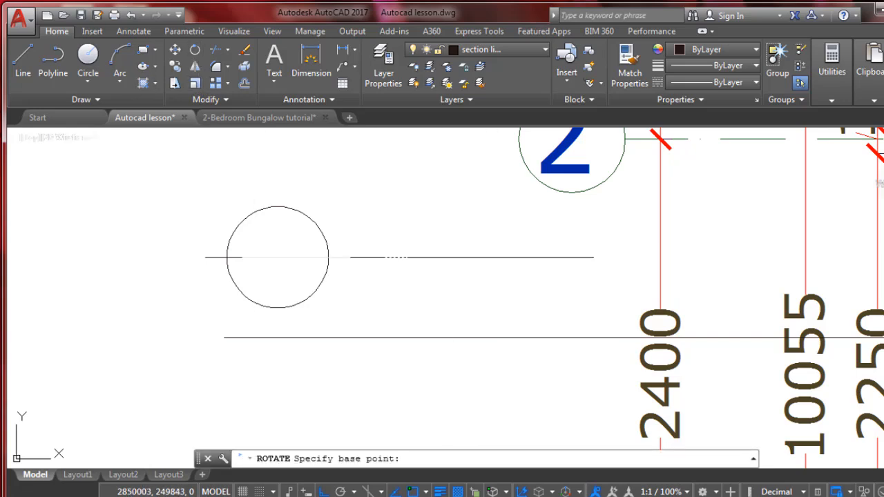
click(407, 257)
click(429, 291)
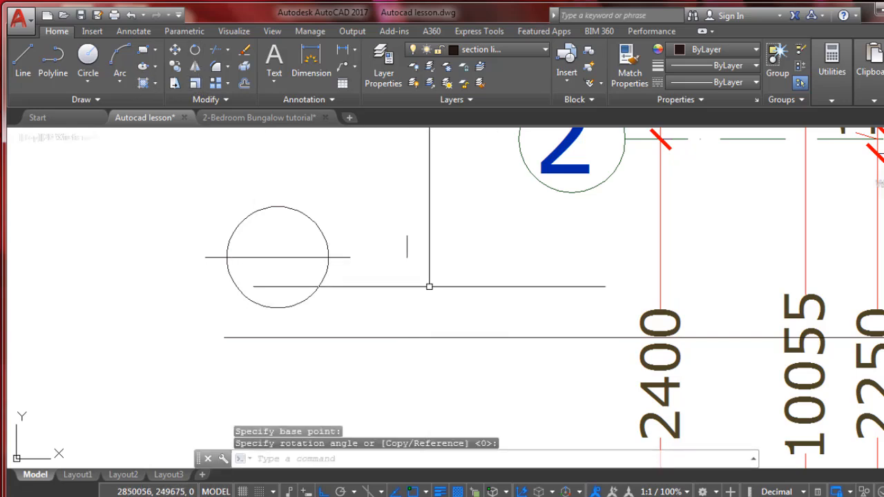
Move the short vertical line by its lower end onto the circle's top quadrant
click(426, 221)
click(394, 262)
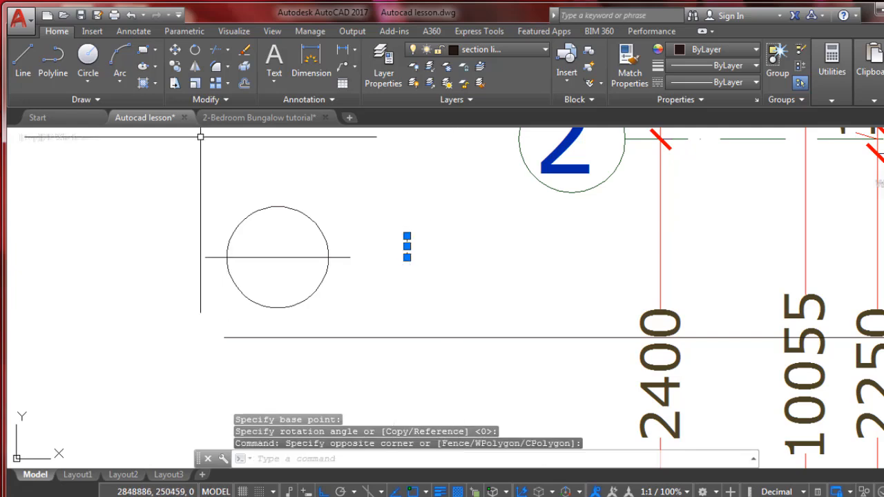
text(m)
key(Return)
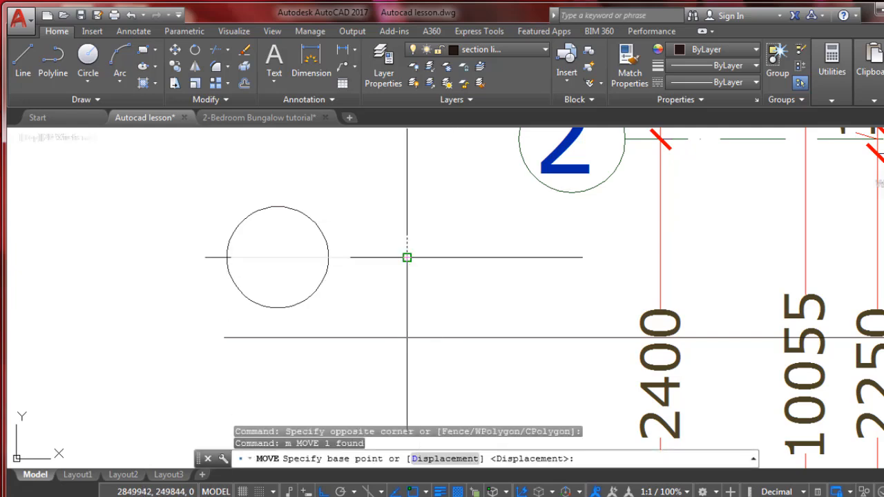
click(406, 258)
click(277, 206)
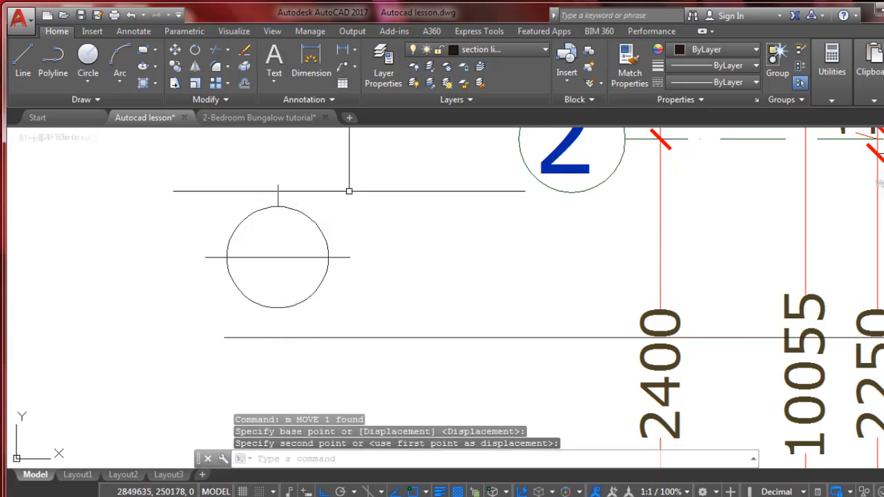
Draw two slanted lines from the vertical line's top end to the outer ends of the short horizontal lines beside the circle
click(21, 62)
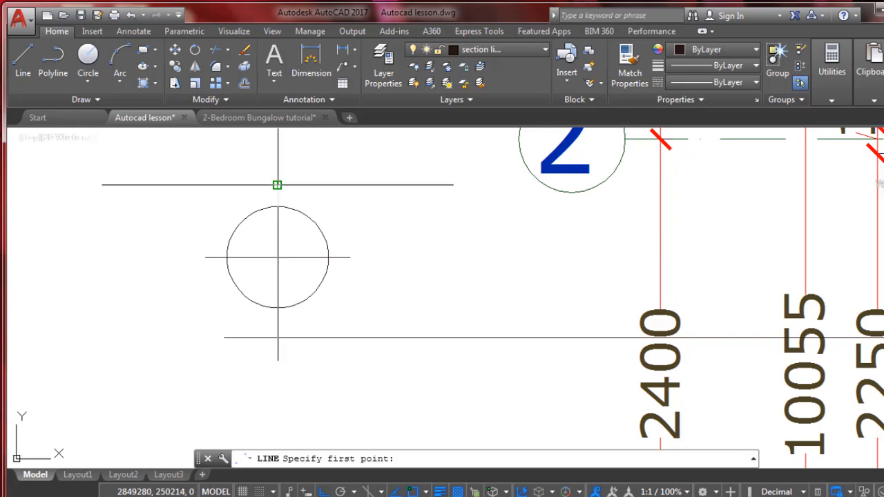
click(277, 185)
click(205, 257)
key(Return)
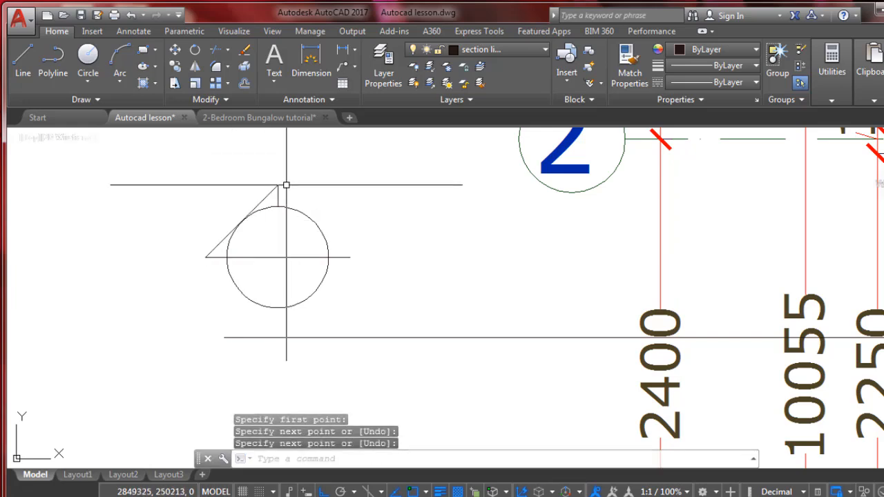
key(Return)
click(277, 185)
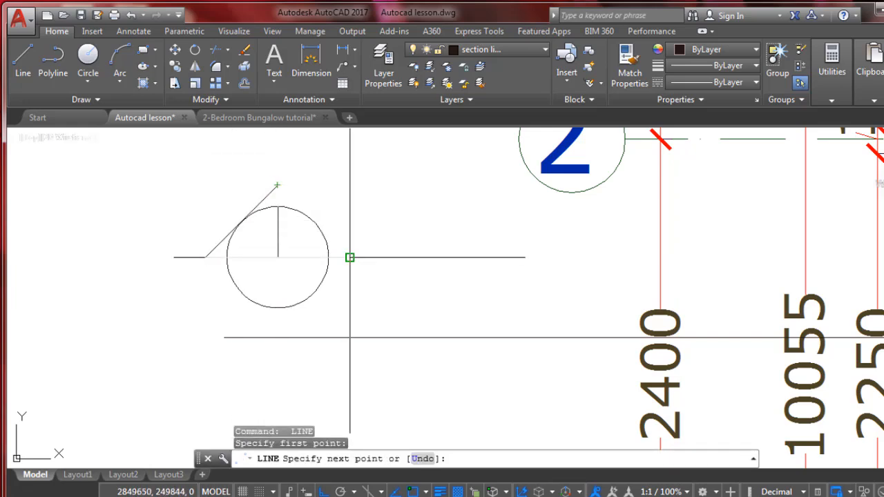
click(349, 258)
scroll(352, 242, down, 3)
key(Return)
scroll(314, 307, up, 2)
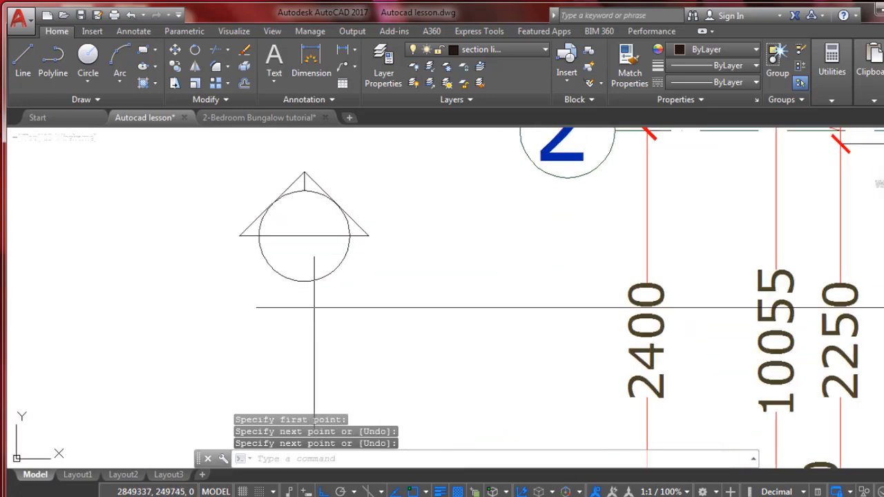
Erase the horizontal line inside the circle and the short vertical line above it
click(317, 234)
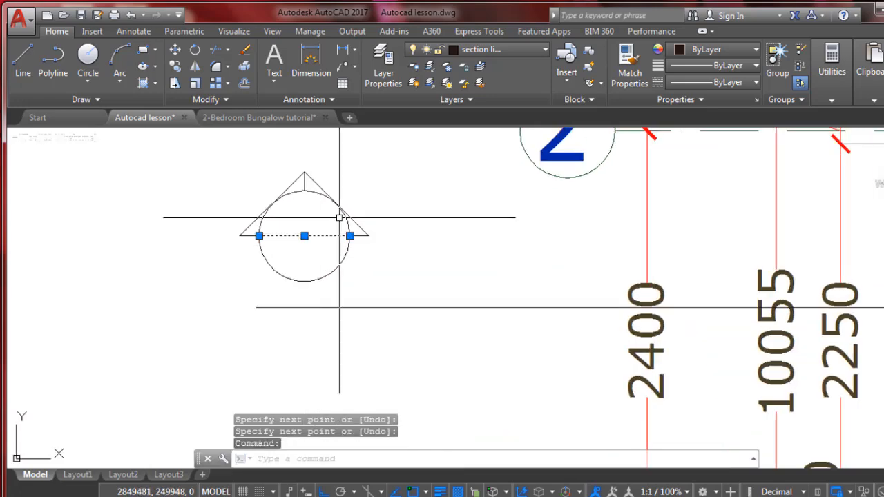
key(Delete)
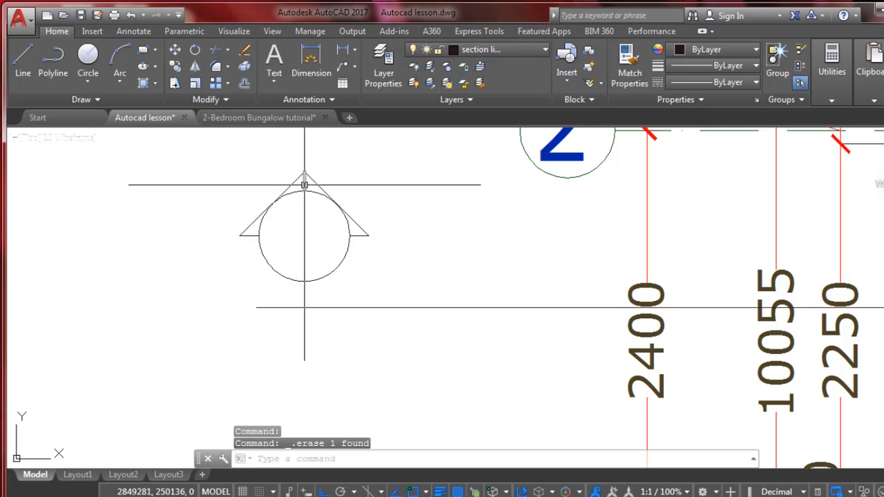
click(305, 185)
key(Delete)
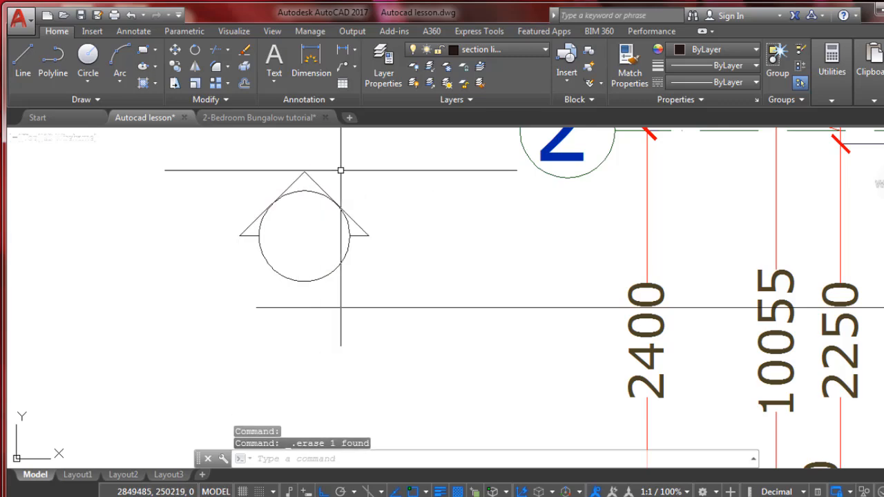
Move the whole section marker by the circle's right quadrant onto the section line's left end
scroll(311, 288, down, 3)
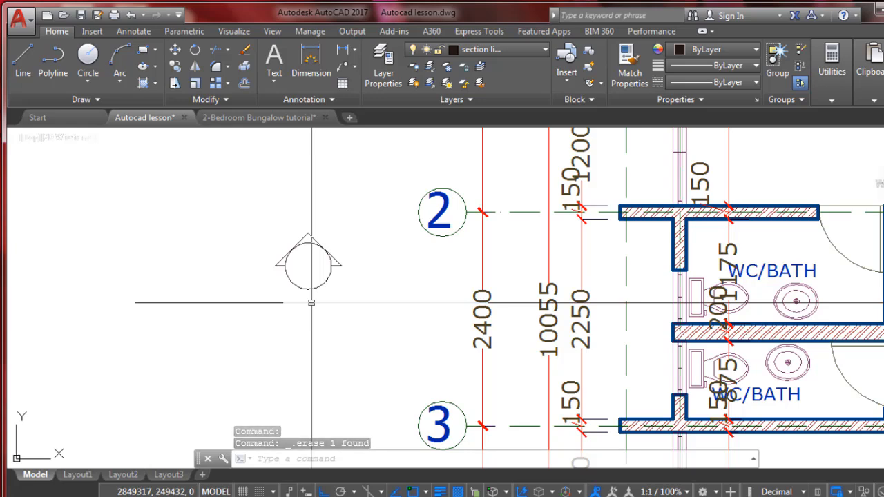
click(263, 208)
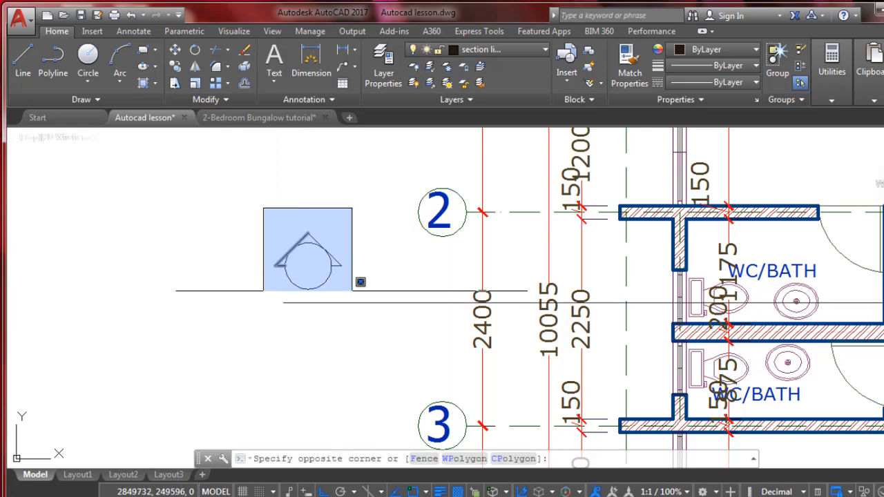
click(363, 294)
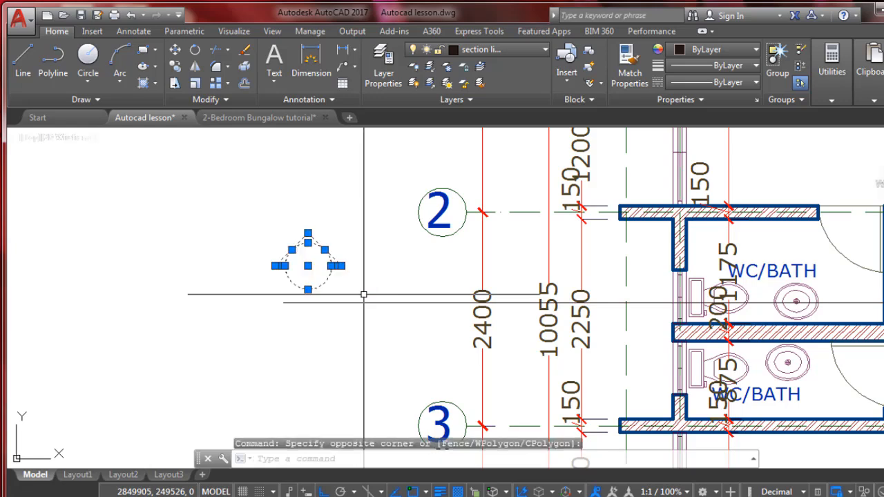
text(m)
key(Return)
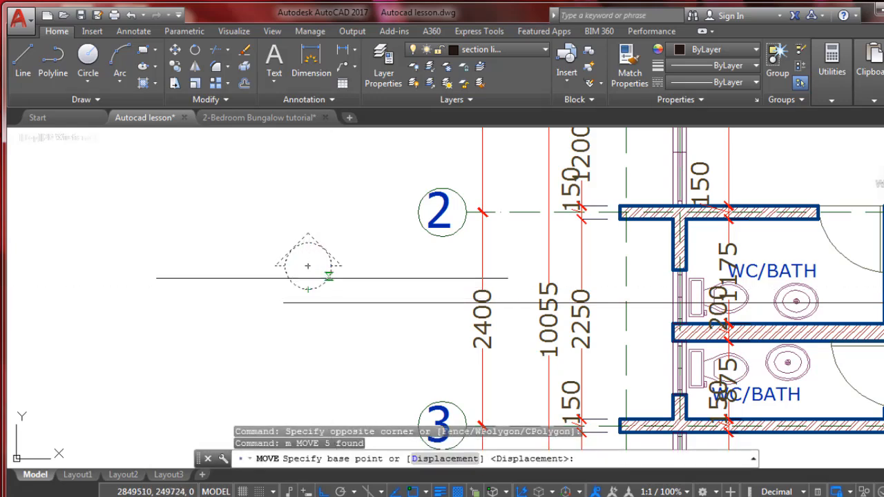
click(338, 265)
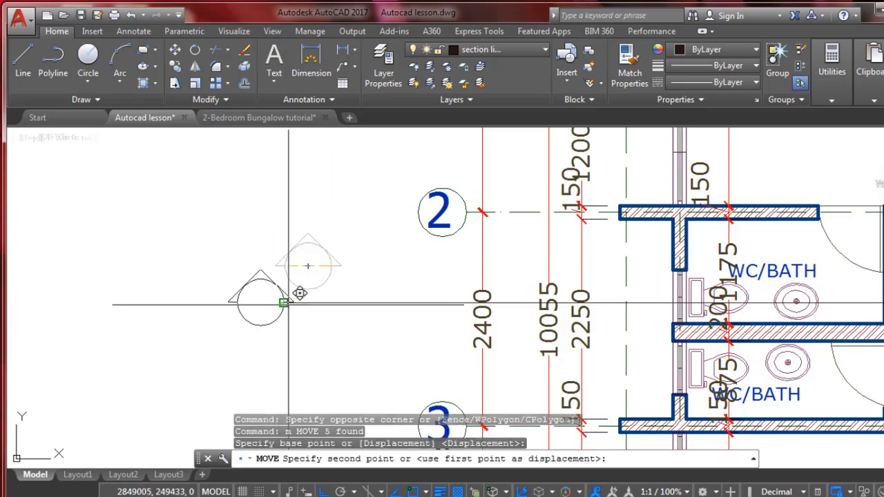
click(292, 300)
Move the section marker from its circle centre slightly right along the section line, overlapping the line's left end
scroll(297, 369, down, 2)
scroll(297, 370, down, 5)
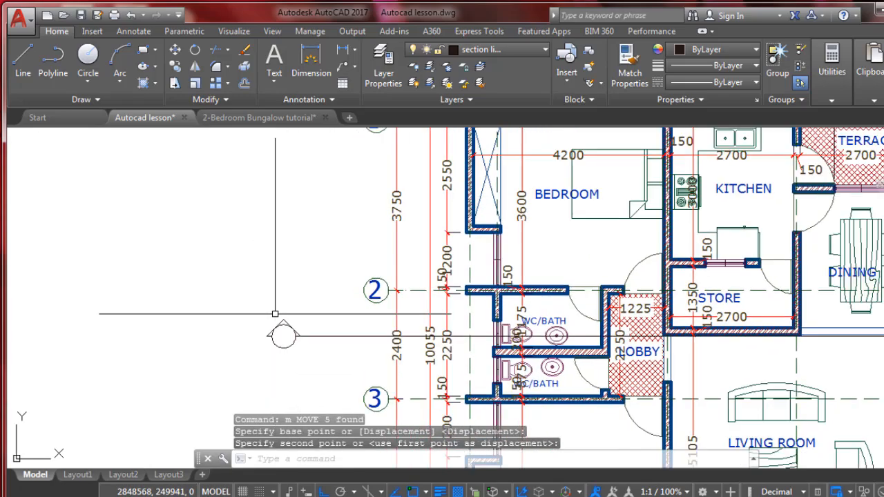
scroll(305, 284, up, 4)
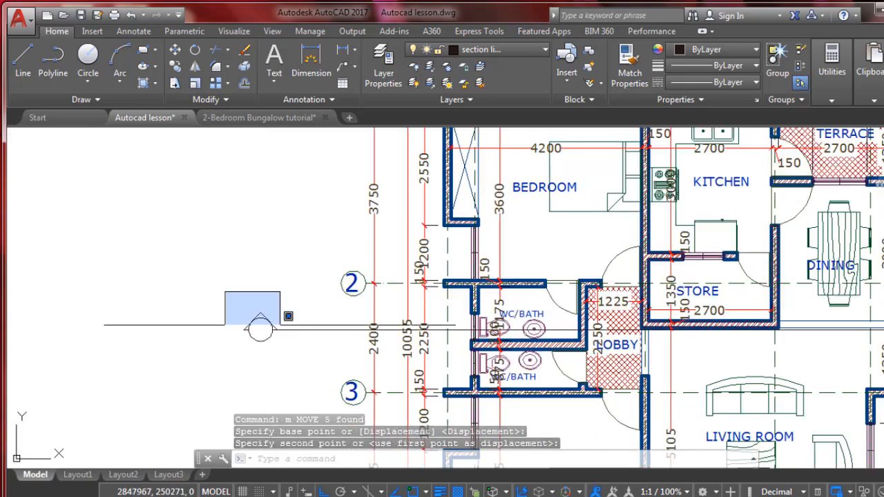
click(228, 289)
click(294, 360)
text(m)
key(Return)
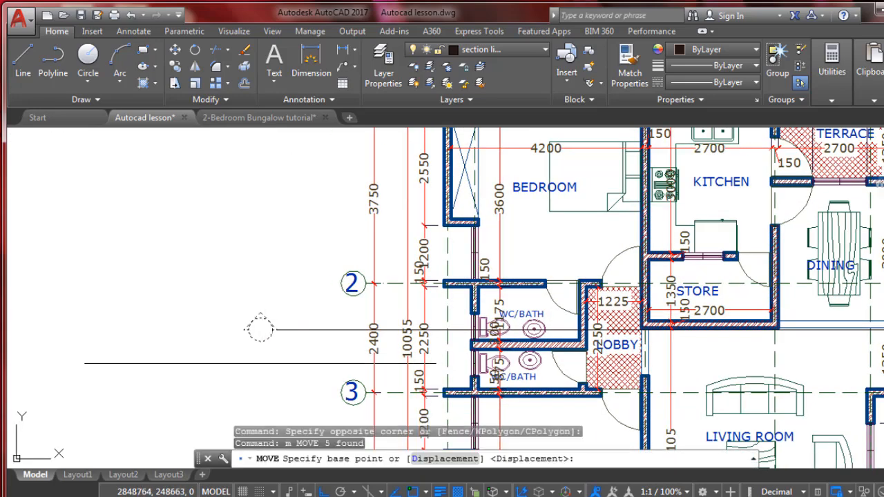
click(260, 330)
click(283, 361)
Stretch the section line's left end back to the right quadrant of the marker circle
scroll(292, 329, up, 5)
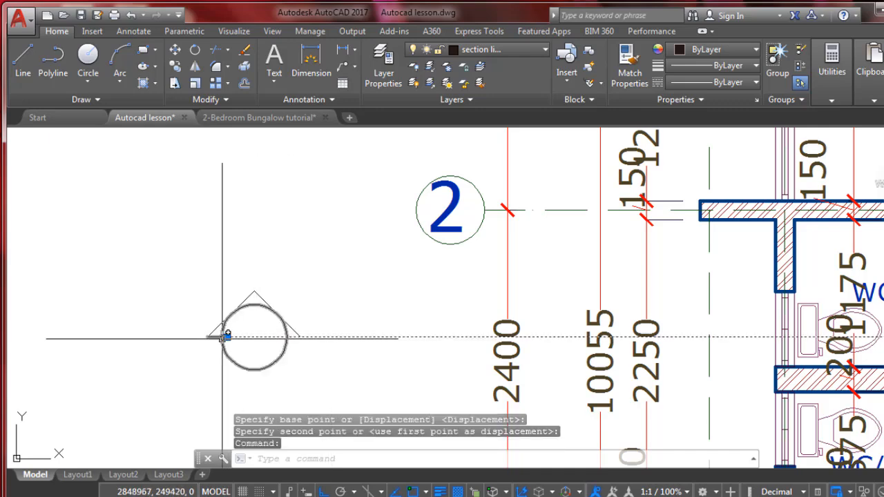
click(226, 337)
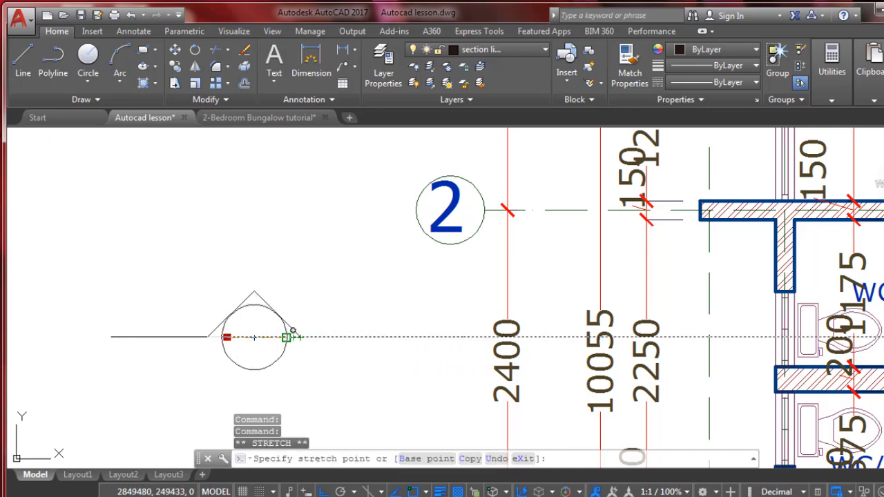
key(Escape)
scroll(261, 292, up, 3)
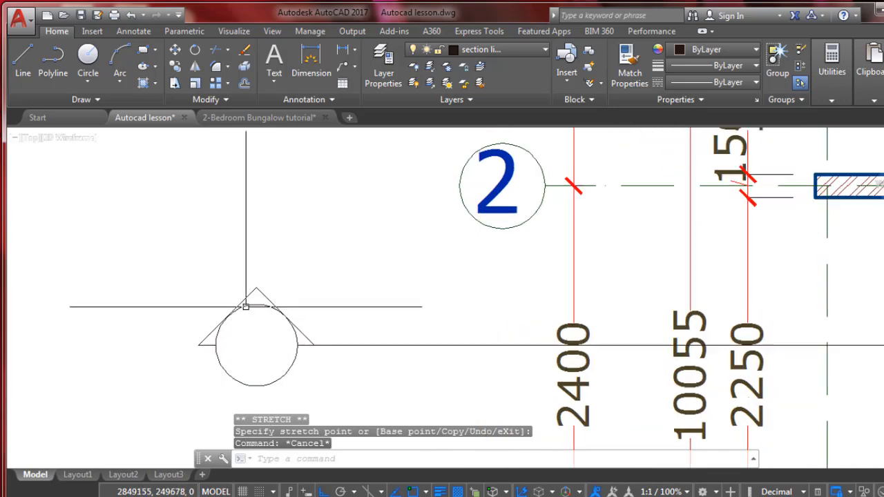
Hatch the area between the section marker's triangle and circle with the SOLID pattern
scroll(376, 275, down, 2)
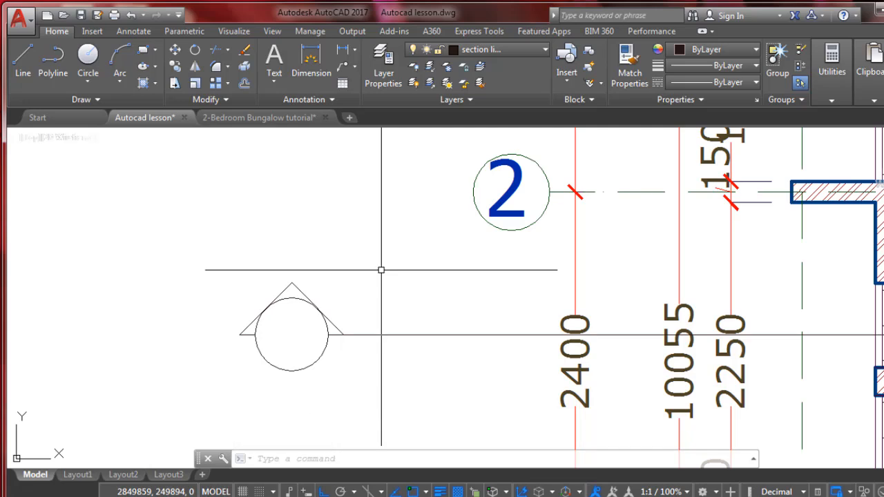
click(144, 83)
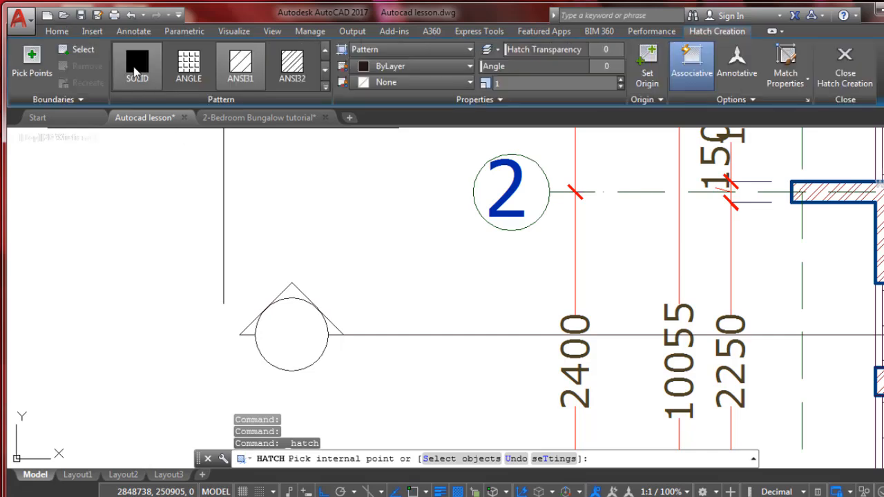
click(135, 72)
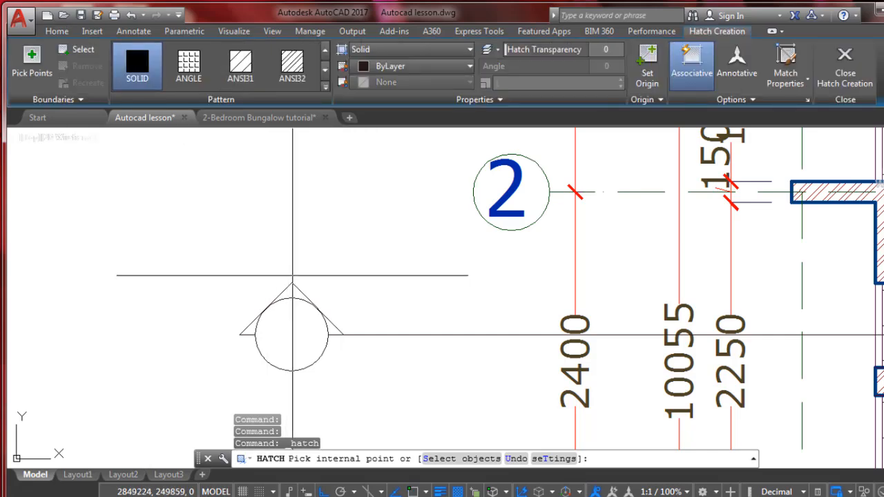
click(292, 292)
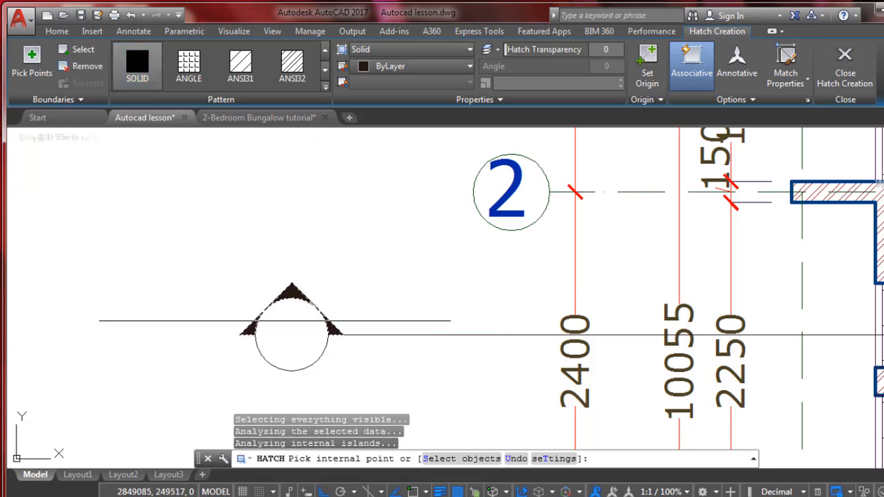
key(Return)
Copy the number text from the grid 2 bubble into the section marker's circle, with Ortho off
scroll(333, 237, down, 2)
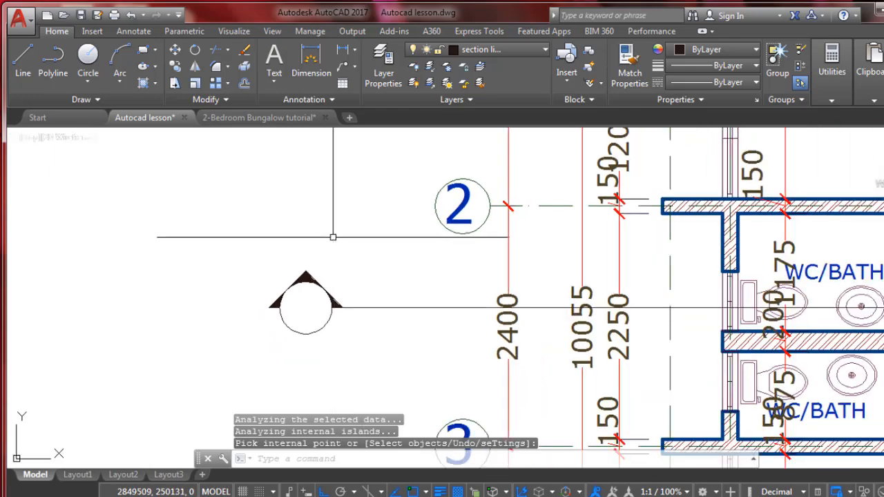
scroll(235, 245, down, 2)
scroll(330, 303, down, 4)
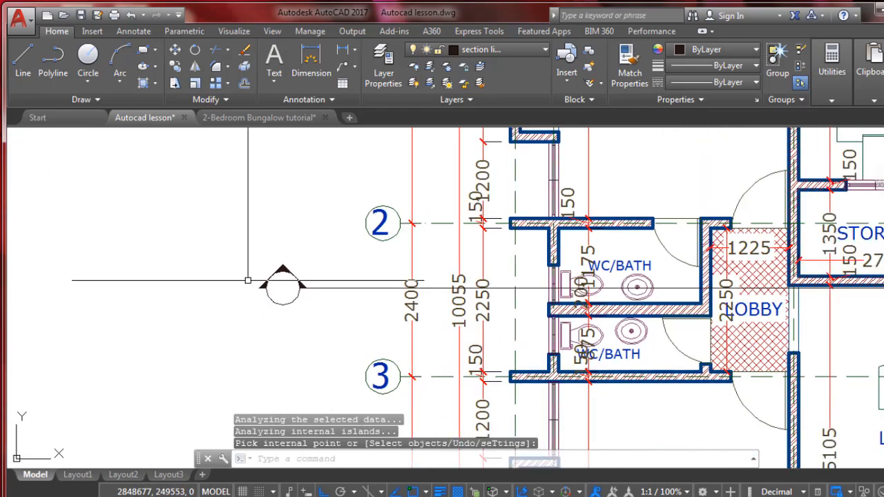
scroll(322, 258, up, 4)
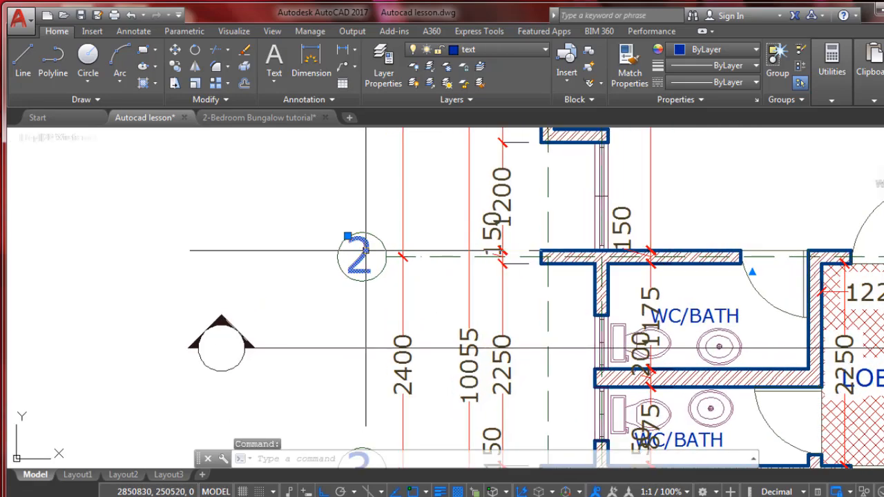
scroll(427, 222, down, 3)
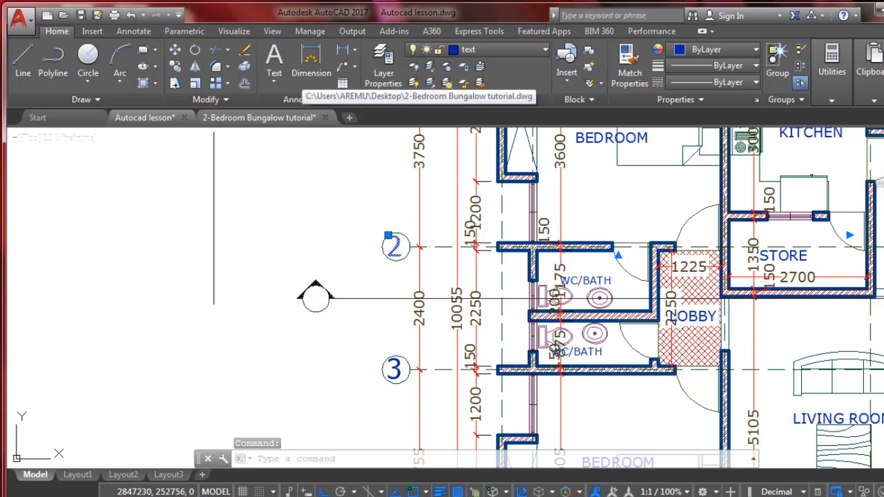
scroll(395, 155, up, 1)
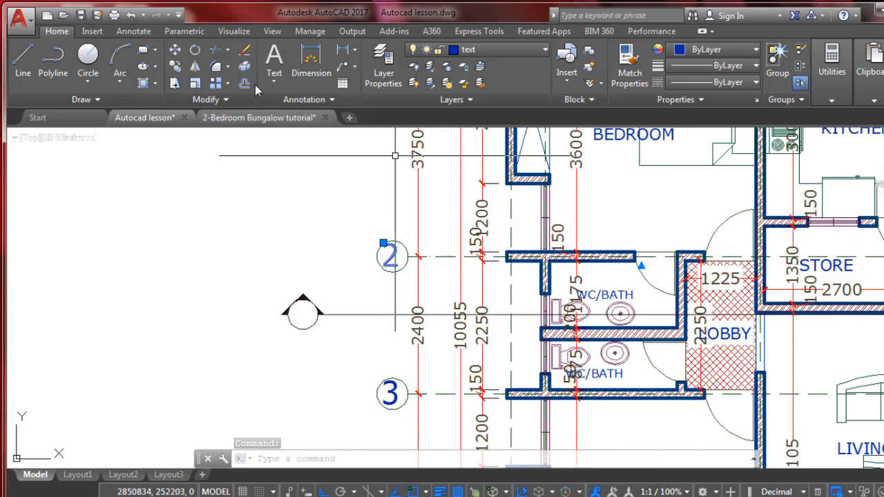
click(175, 66)
click(388, 250)
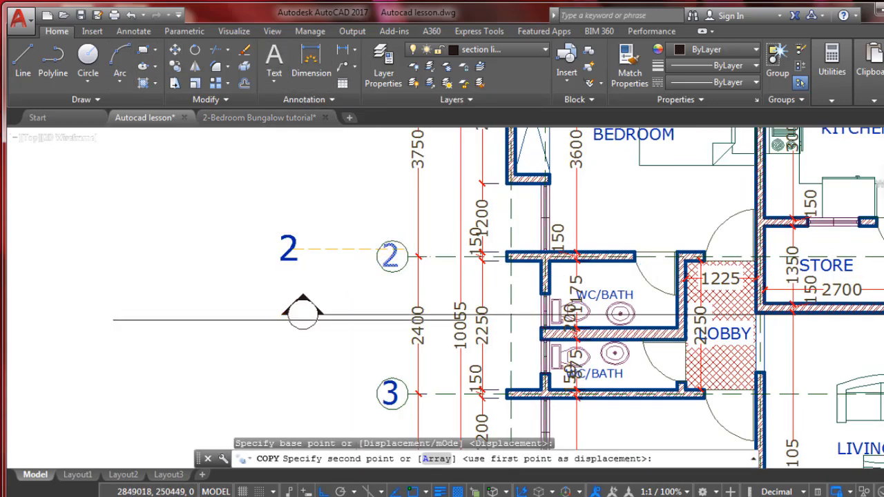
scroll(302, 314, up, 2)
scroll(308, 315, up, 2)
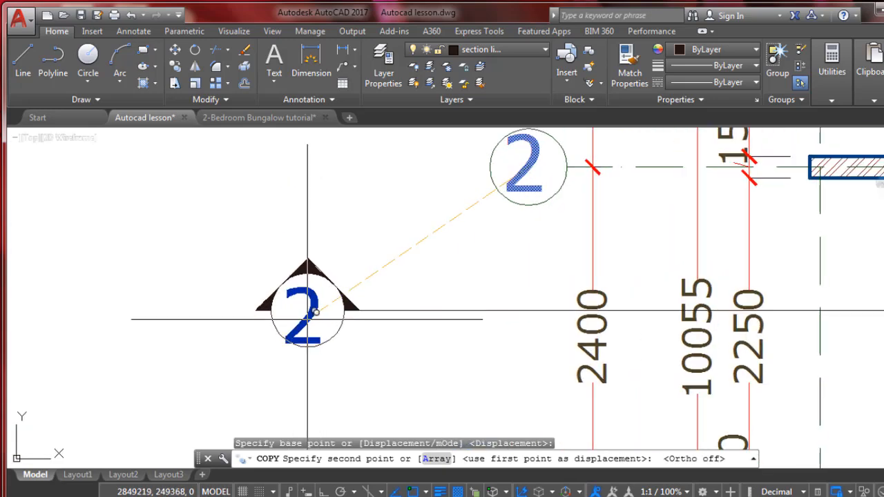
click(321, 308)
scroll(321, 308, up, 1)
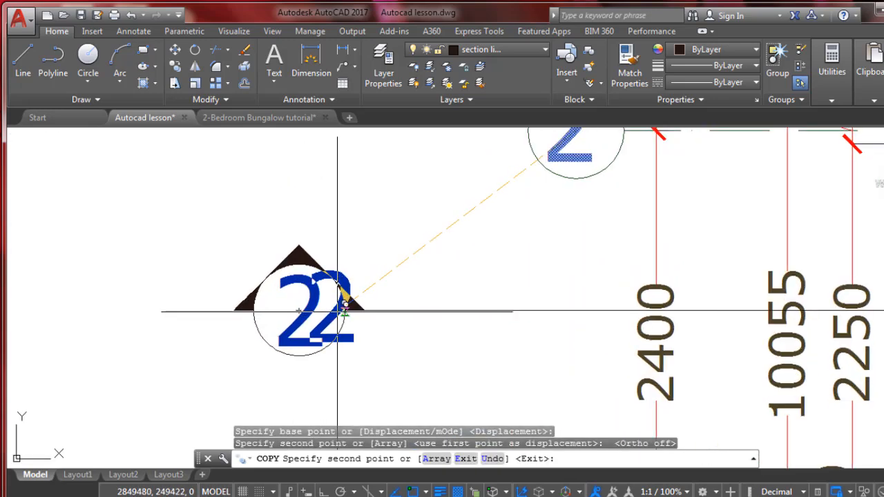
key(Escape)
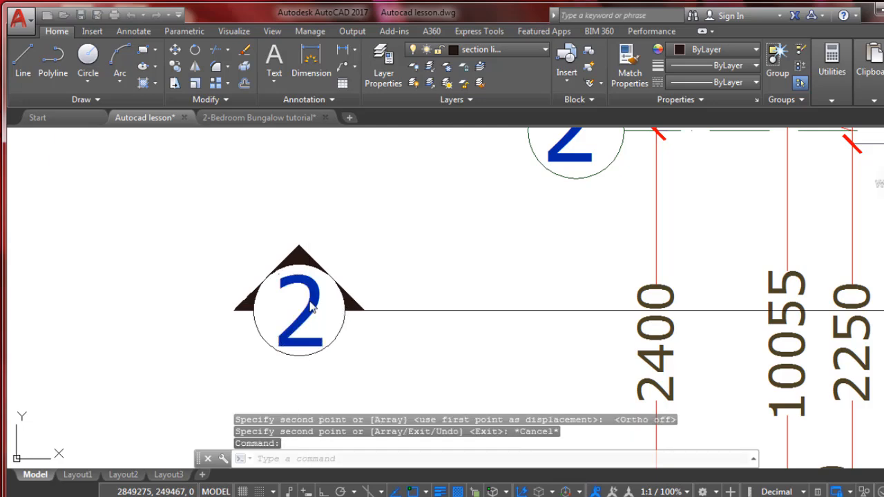
Replace the copied text in the section marker with the letter A
double_click(330, 307)
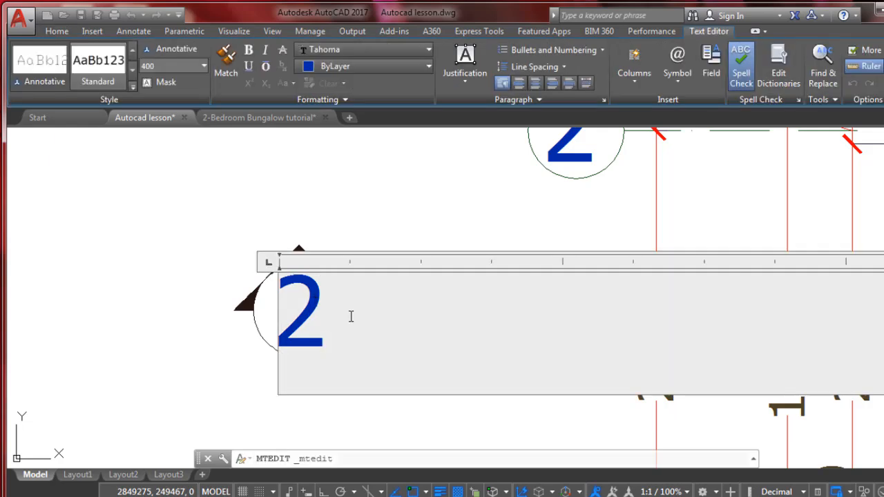
drag(350, 316, 269, 316)
text(A)
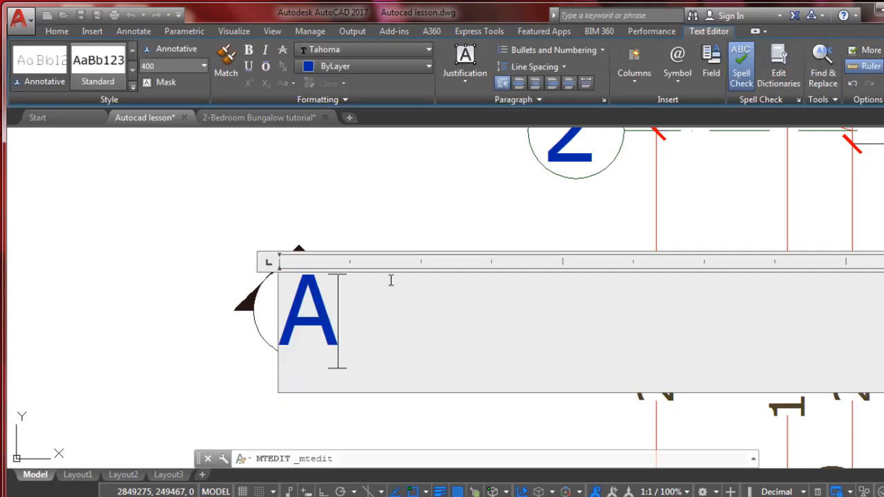
click(868, 84)
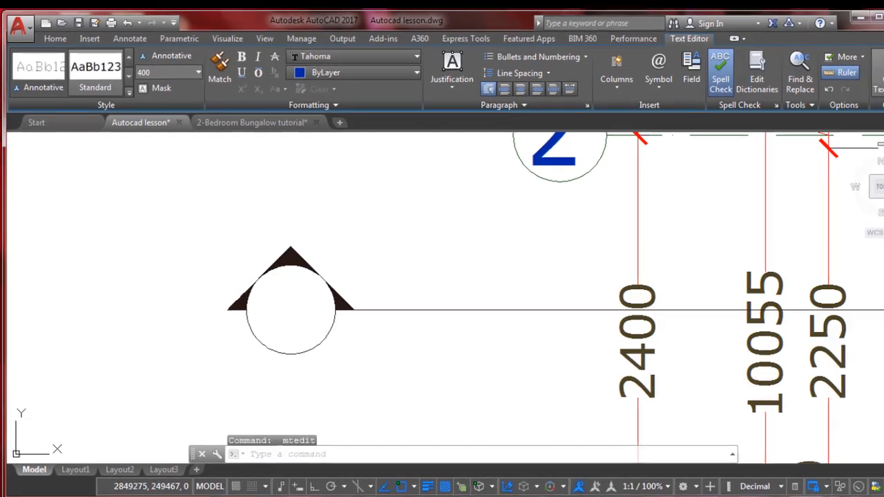
Move the letter A slightly left and up so it sits centred in the section marker's circle
scroll(295, 299, down, 2)
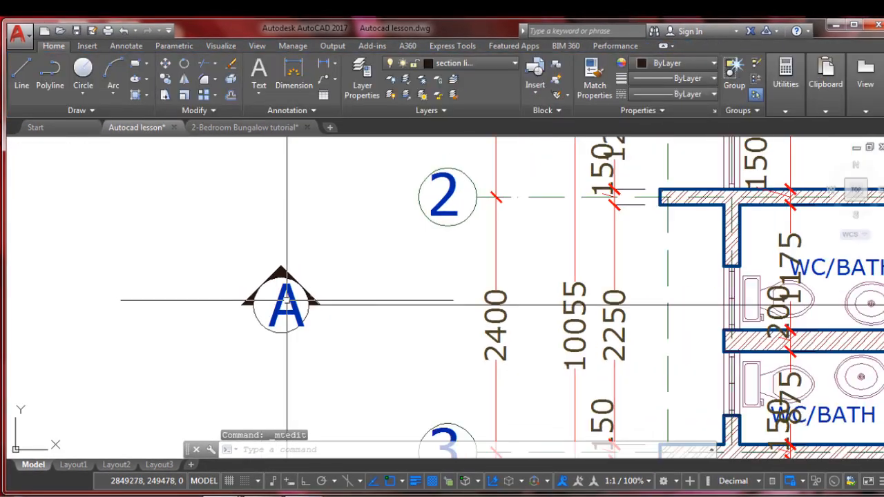
click(287, 301)
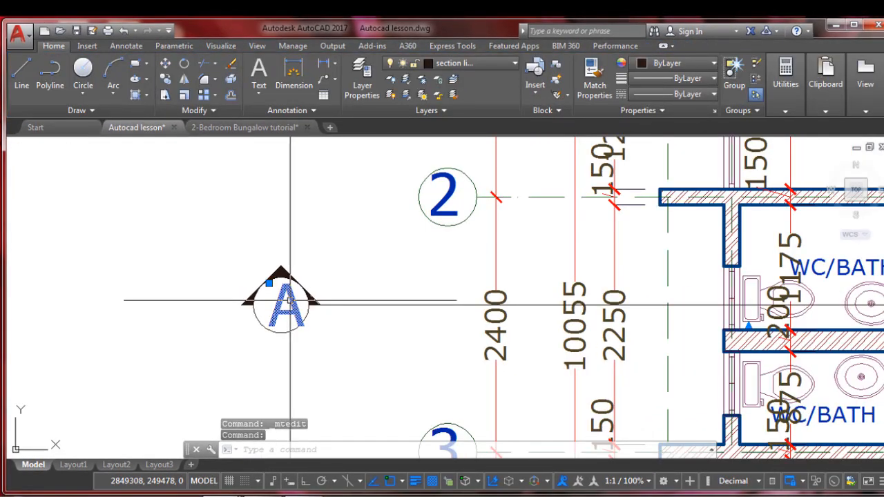
text(M)
key(Return)
click(360, 259)
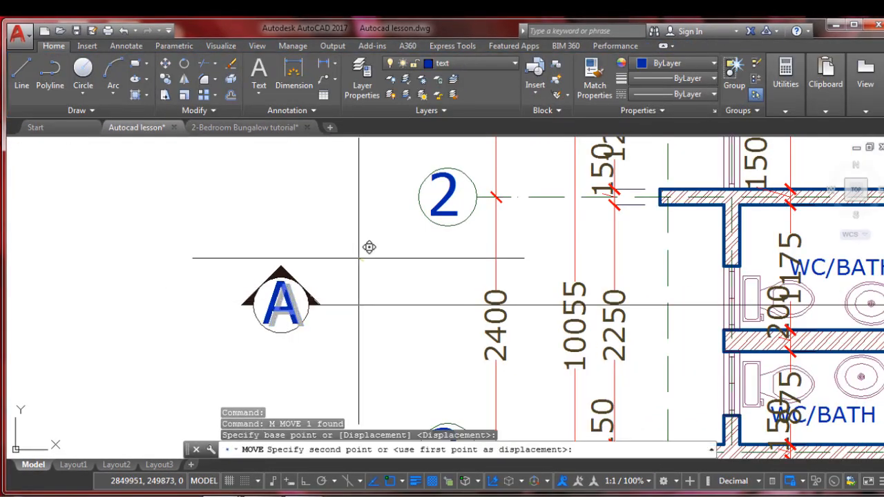
click(359, 259)
Copy the complete section marker with its letter A horizontally to the section line's right end beyond the dimensions, with Ortho on
scroll(243, 294, down, 4)
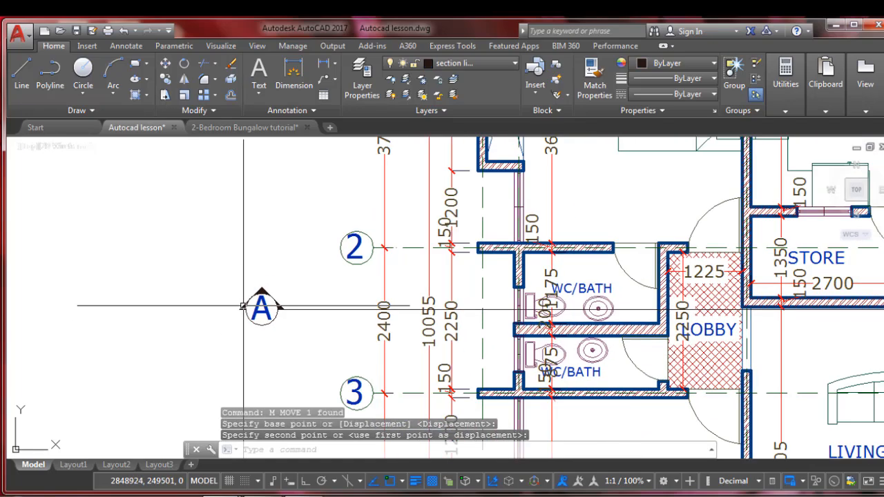
scroll(243, 294, down, 3)
scroll(242, 296, up, 3)
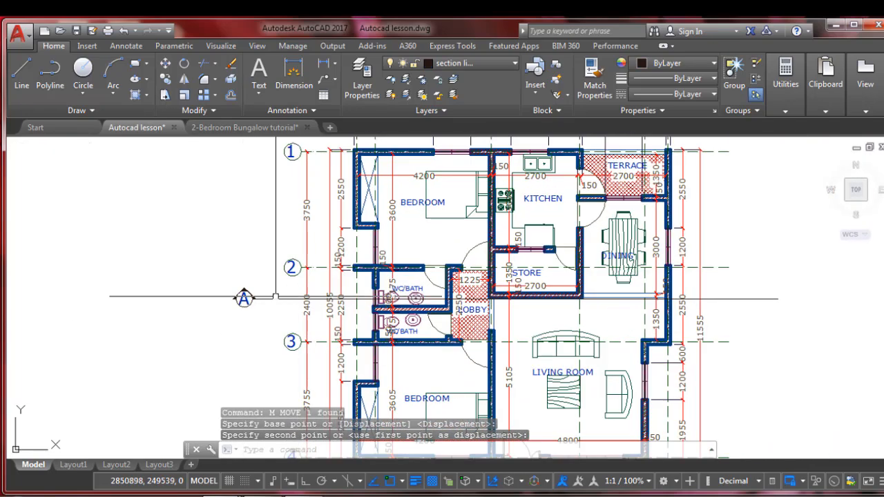
scroll(236, 299, up, 1)
click(199, 264)
click(294, 329)
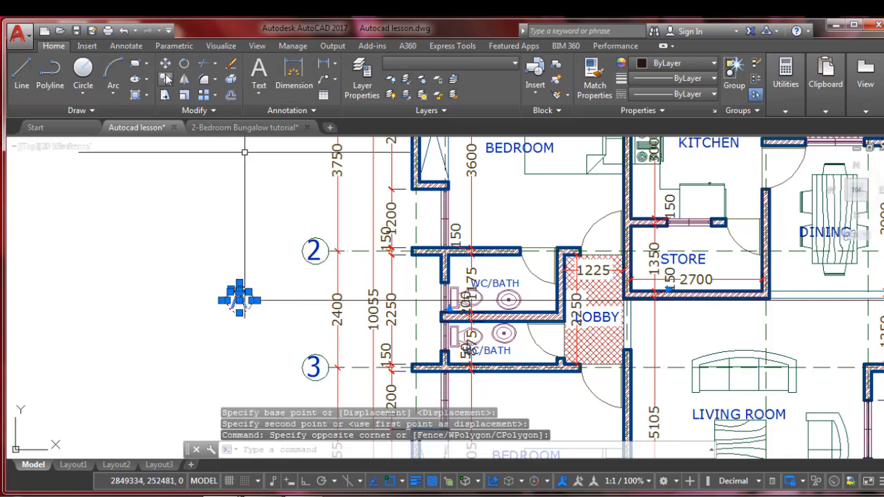
text(co)
key(Return)
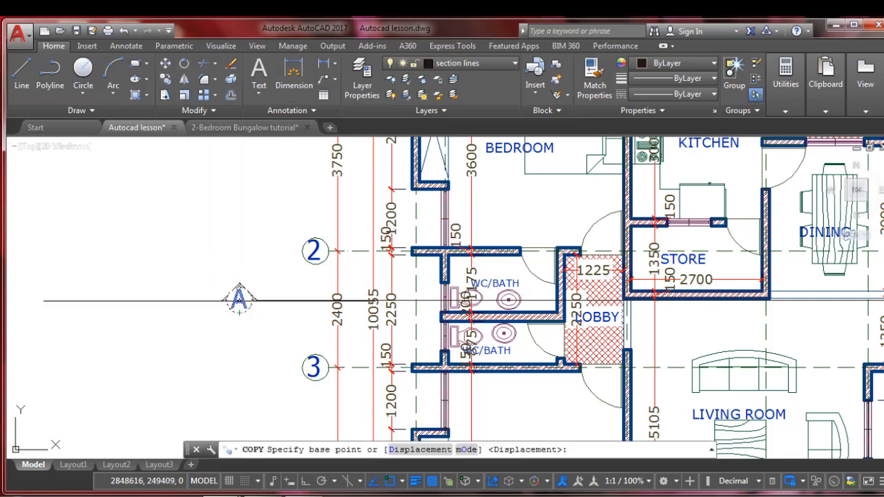
click(221, 300)
scroll(232, 300, down, 2)
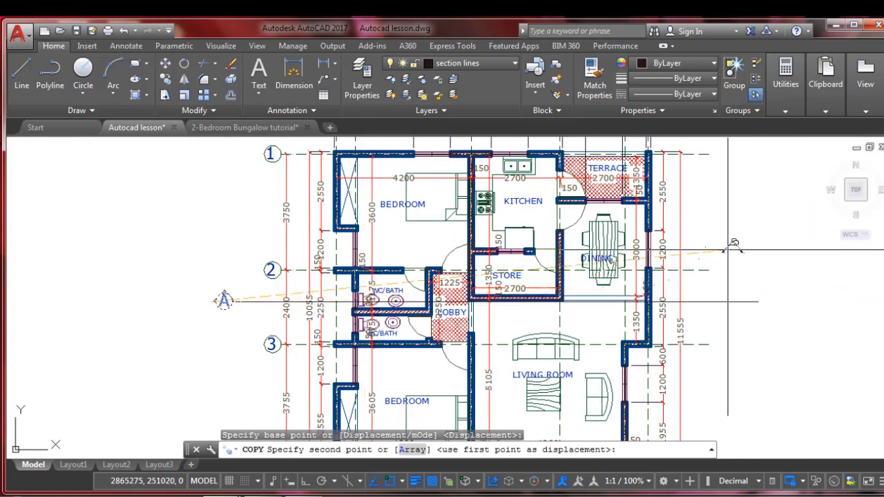
key(F8)
scroll(744, 300, up, 3)
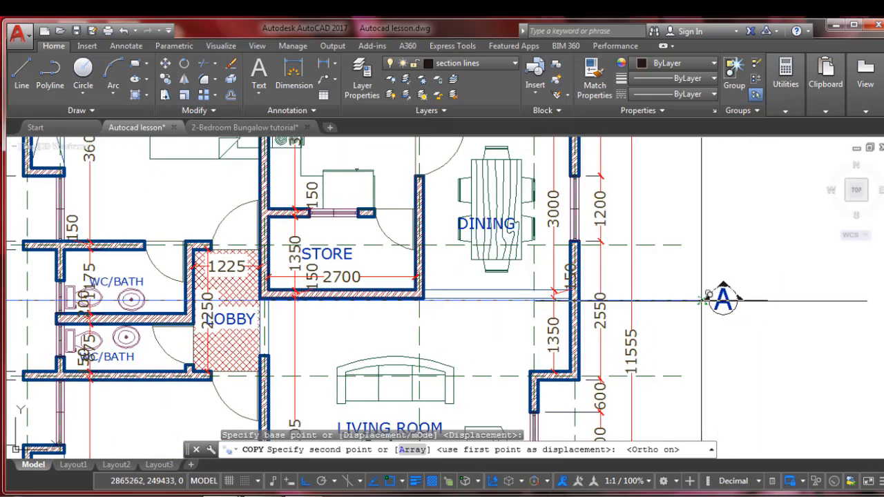
click(744, 300)
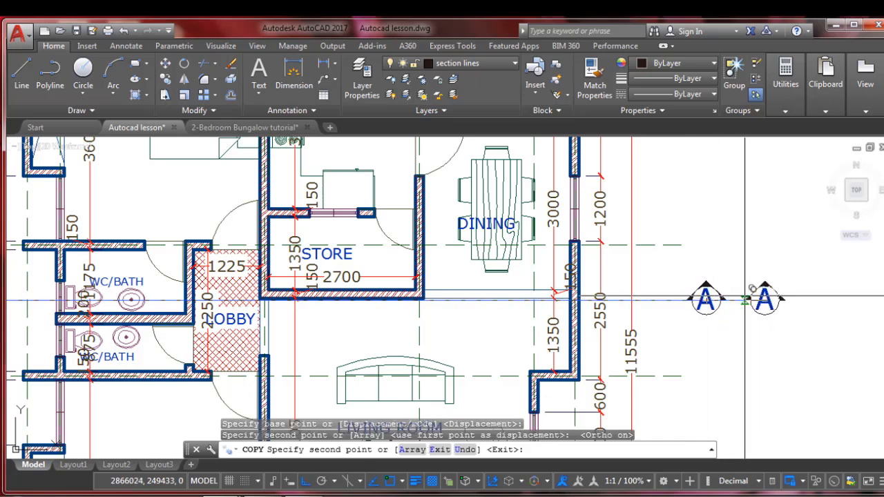
key(Escape)
Stretch the section line's right end back to the left quadrant of the right marker's circle
click(742, 300)
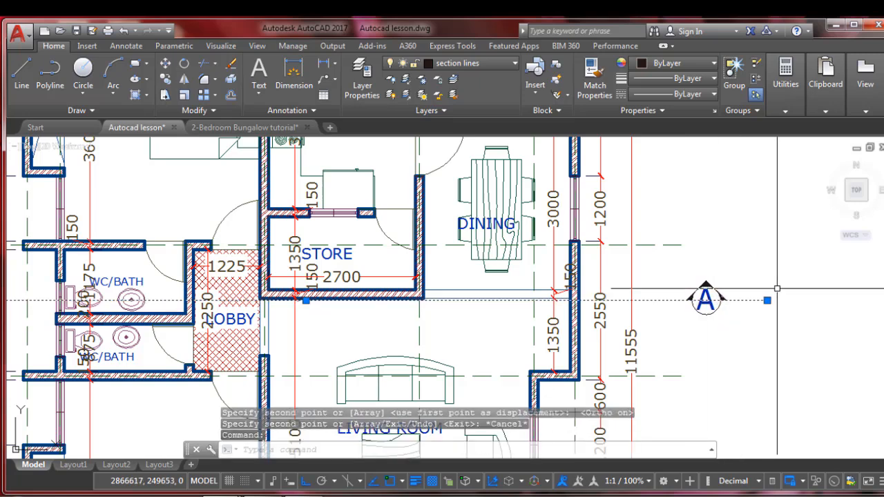
scroll(772, 298, up, 2)
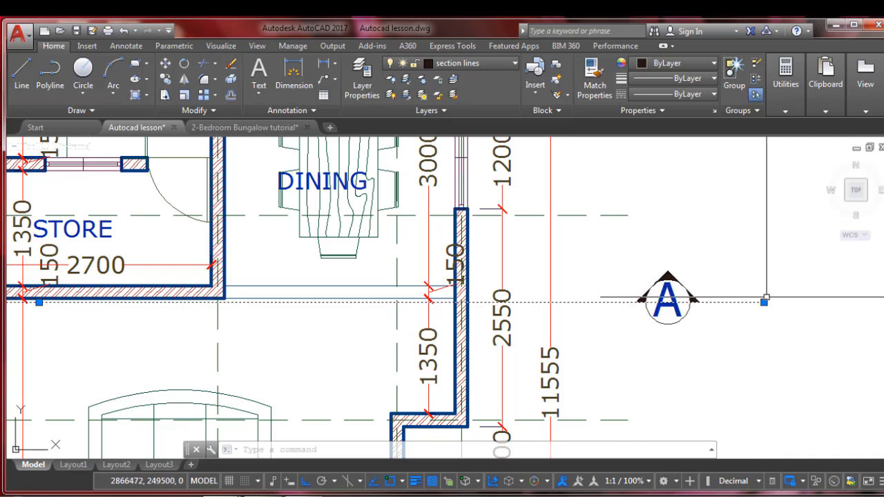
mouse_move(764, 302)
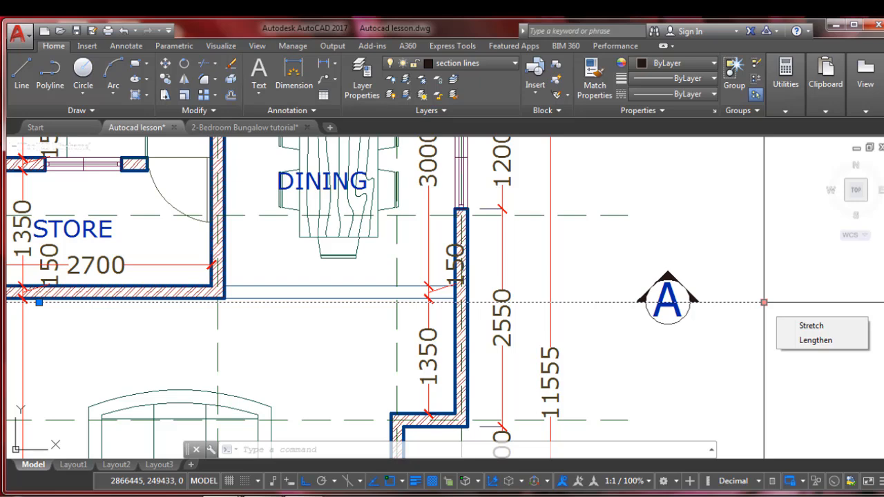
click(764, 301)
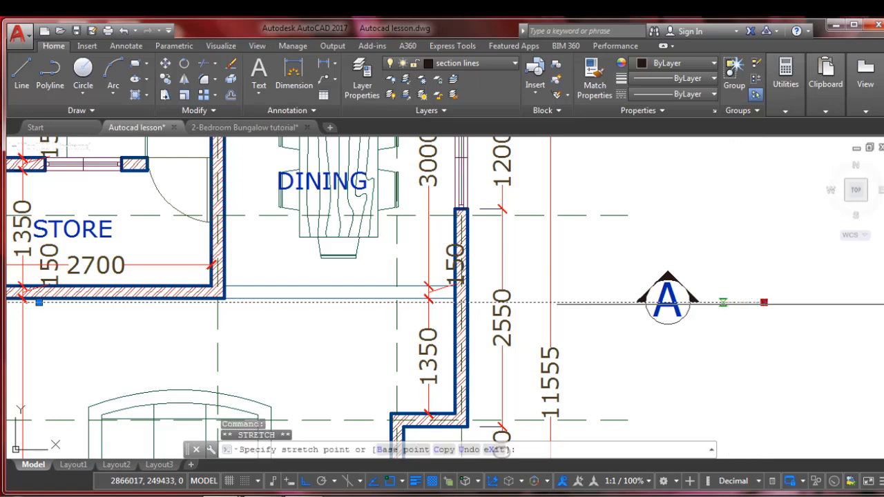
scroll(642, 302, up, 2)
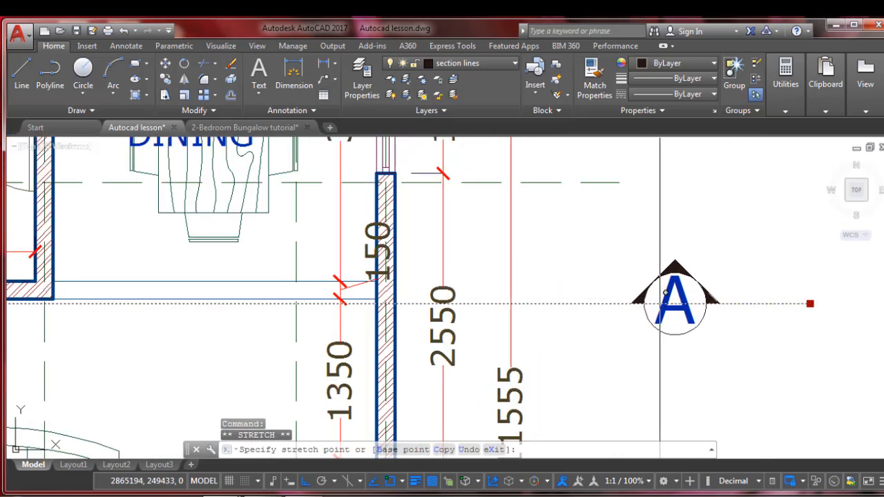
click(642, 303)
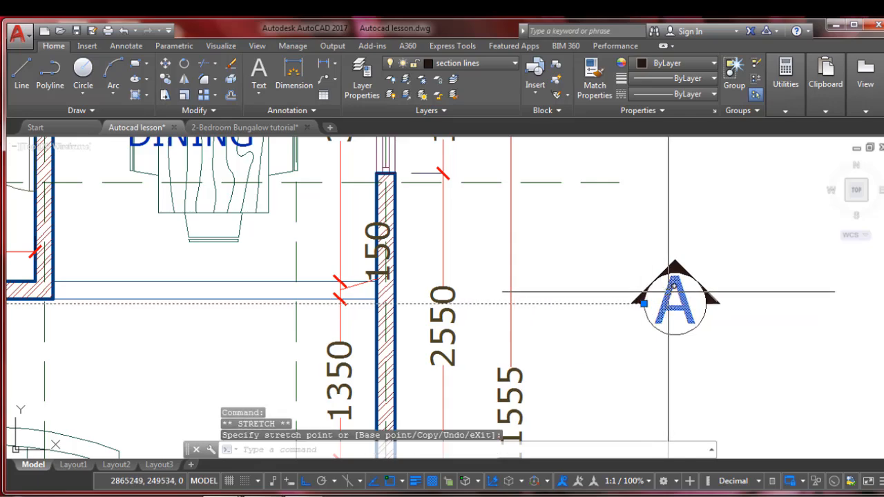
scroll(780, 297, down, 3)
key(Escape)
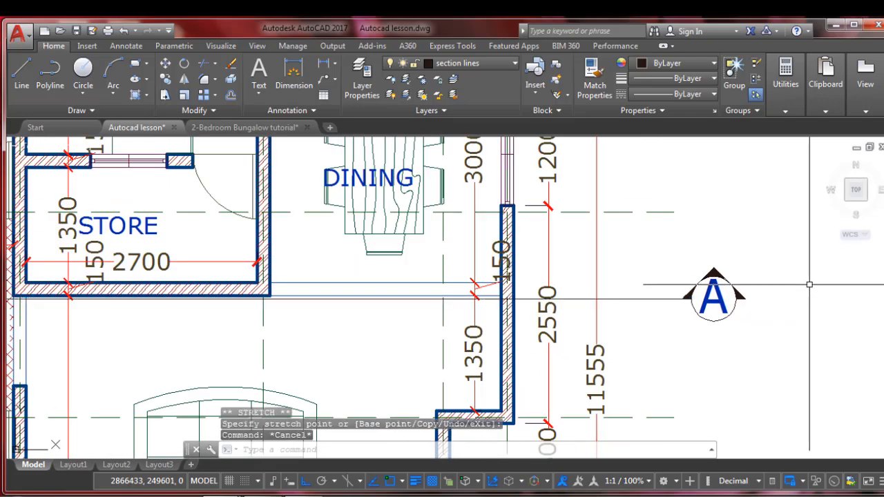
Move the section line together with both lettered A markers slightly down, clear of the wall line below the store
scroll(775, 273, down, 2)
scroll(771, 264, down, 5)
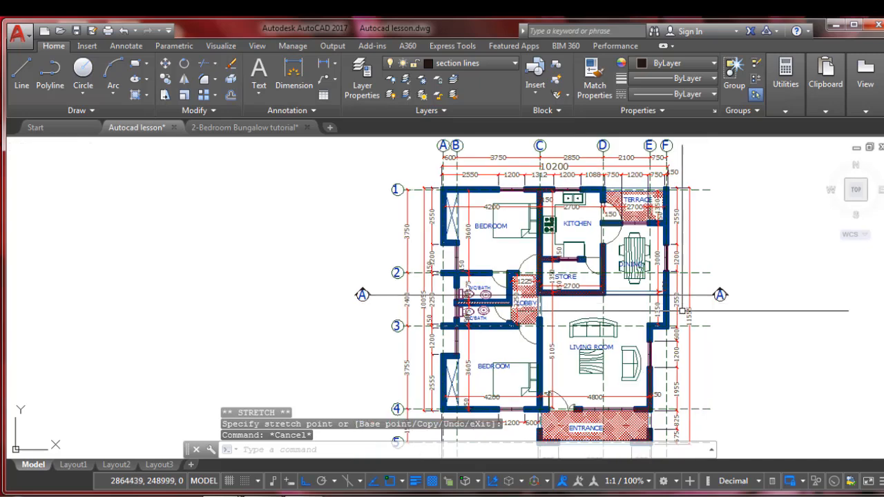
scroll(453, 309, up, 3)
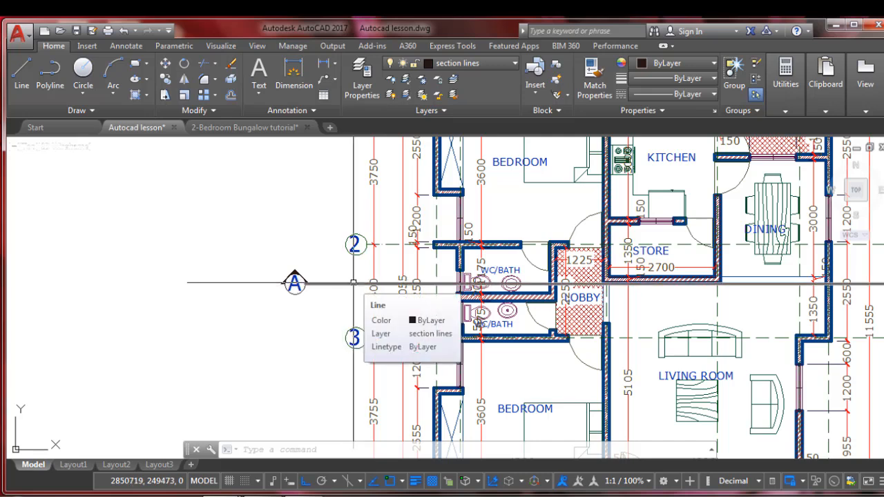
click(353, 282)
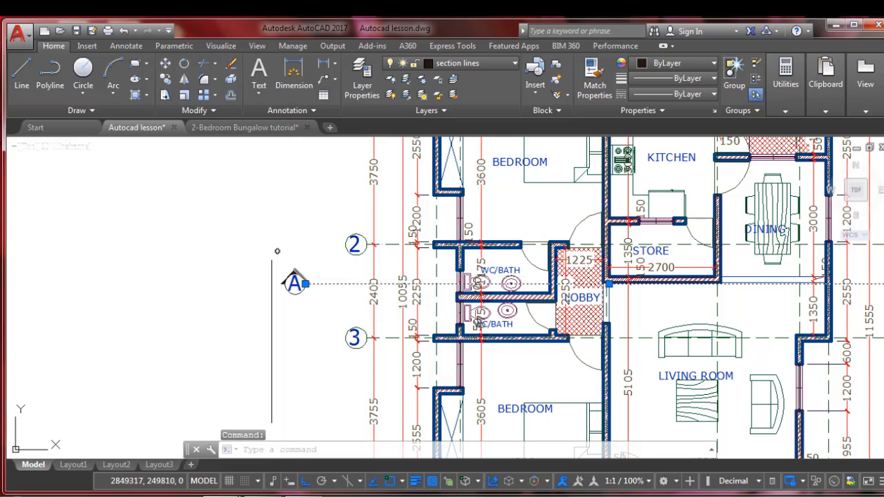
scroll(199, 249, down, 1)
scroll(497, 305, up, 2)
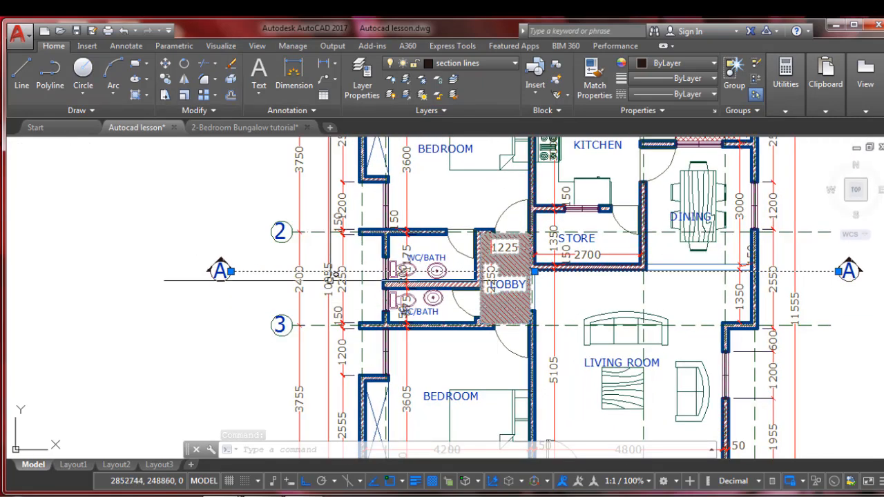
click(240, 245)
click(189, 297)
scroll(189, 298, down, 2)
scroll(811, 298, up, 1)
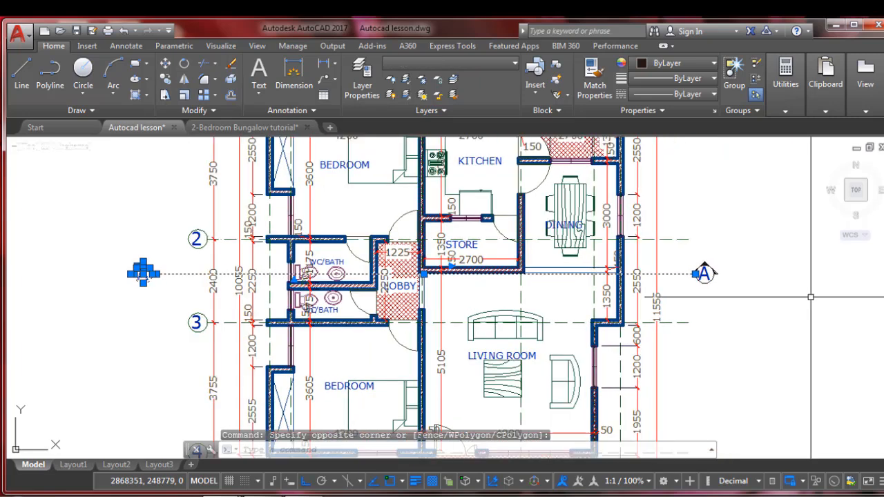
click(737, 253)
click(691, 295)
text(M)
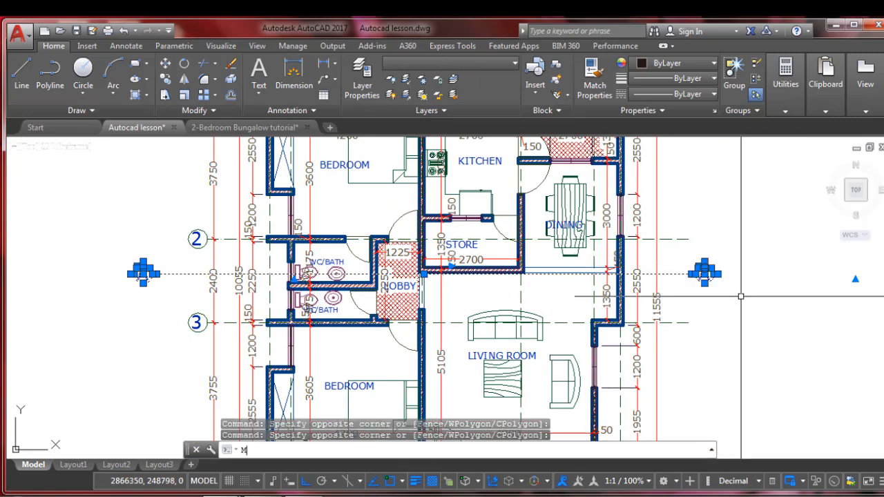
key(Return)
click(749, 290)
click(744, 299)
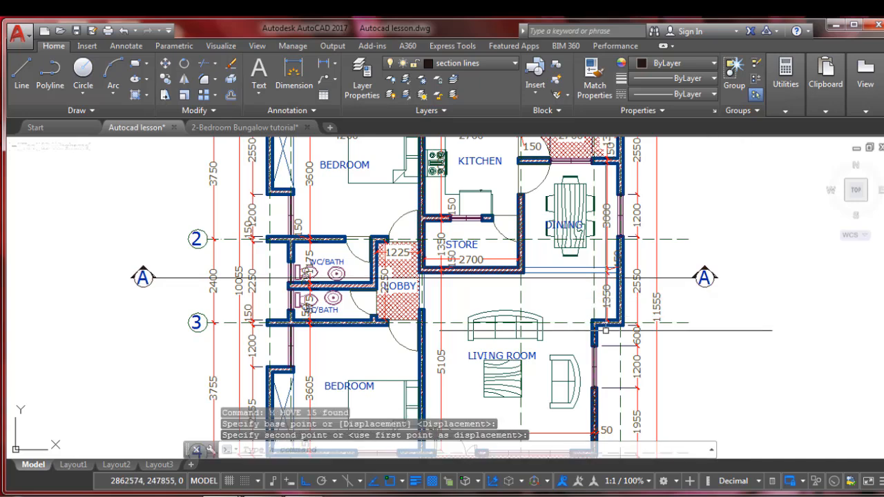
Change the horizontal section line's linetype to CENTER
scroll(529, 317, down, 1)
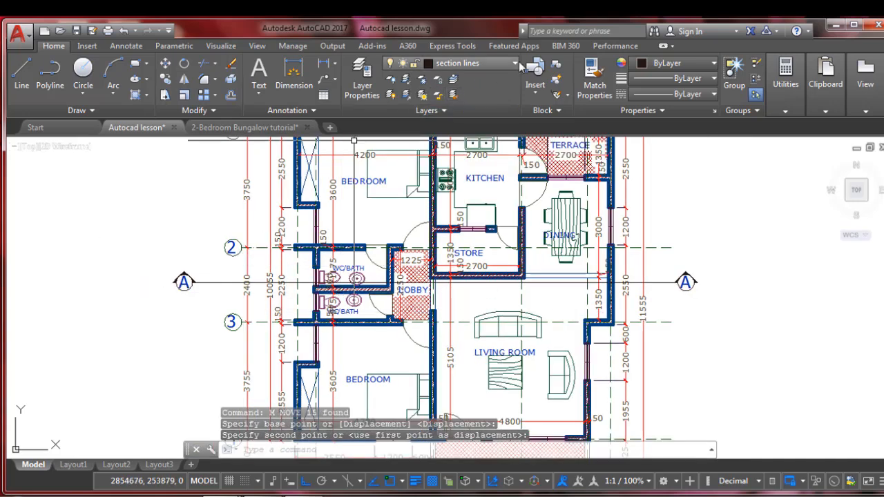
click(218, 282)
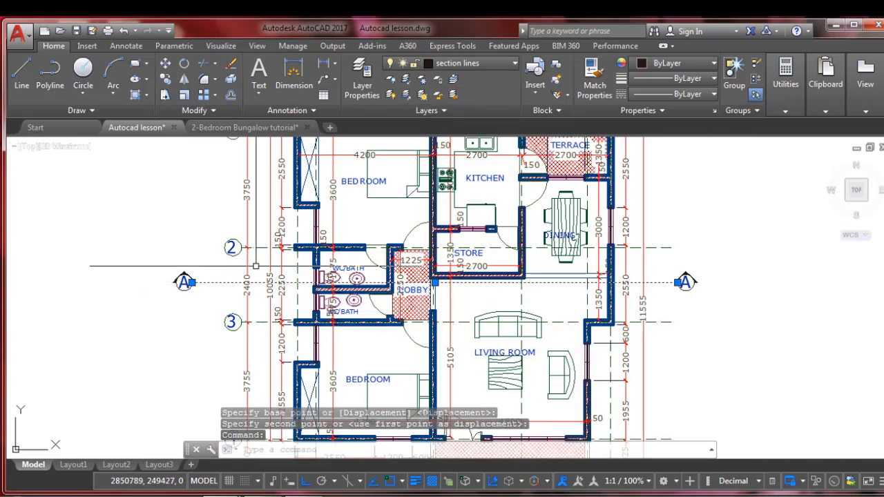
click(715, 94)
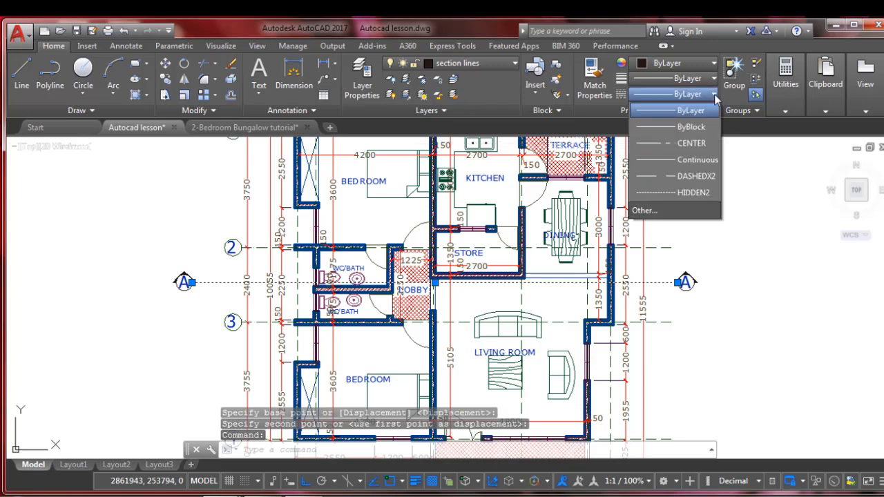
click(681, 144)
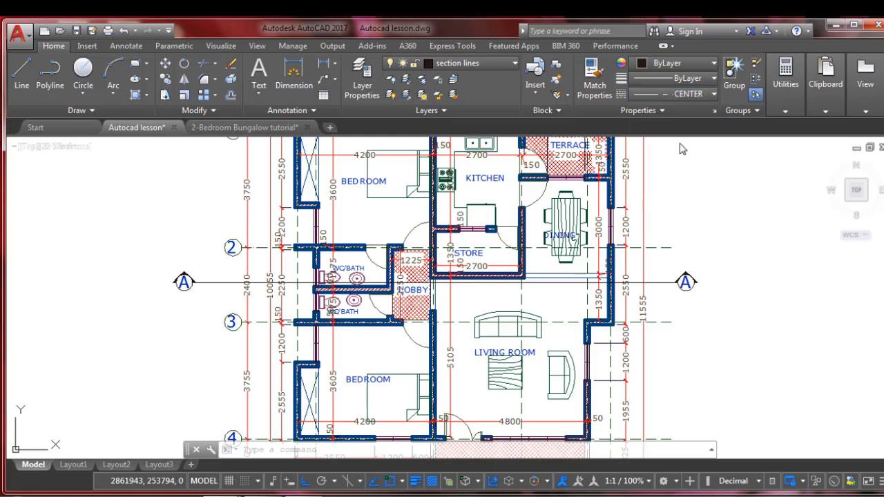
key(Escape)
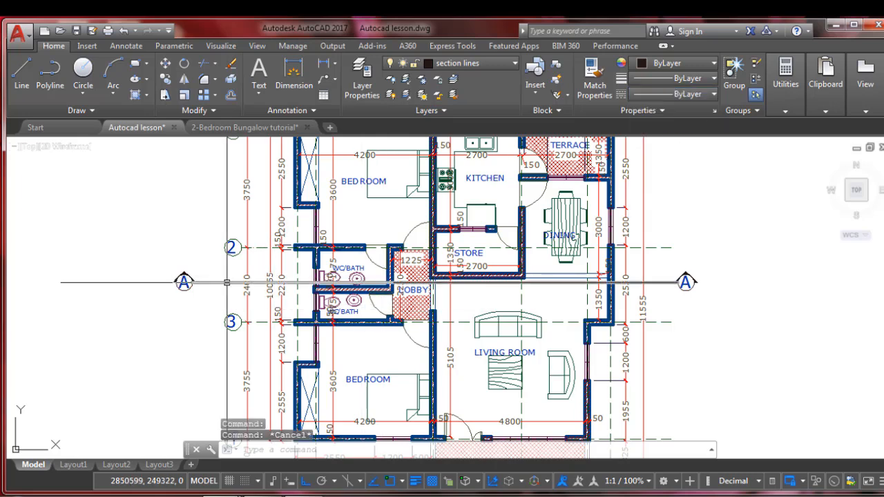
Set the section line's linetype scale to 444 in its properties
click(227, 282)
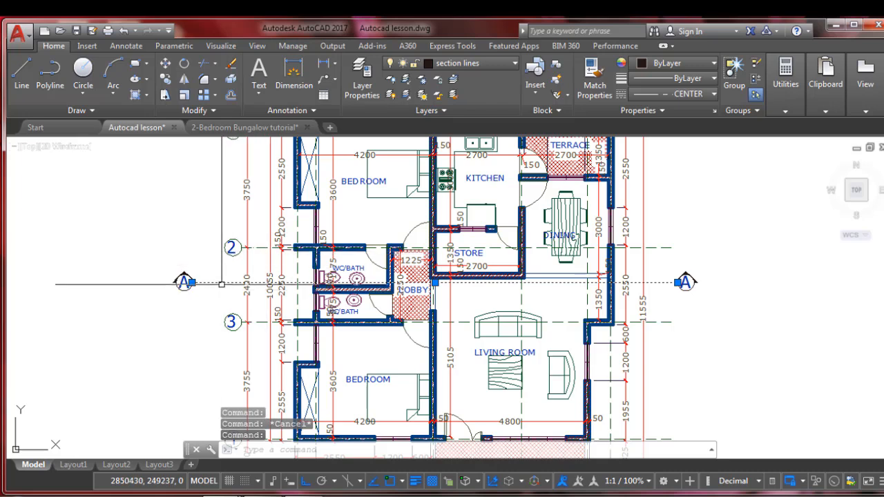
click(126, 45)
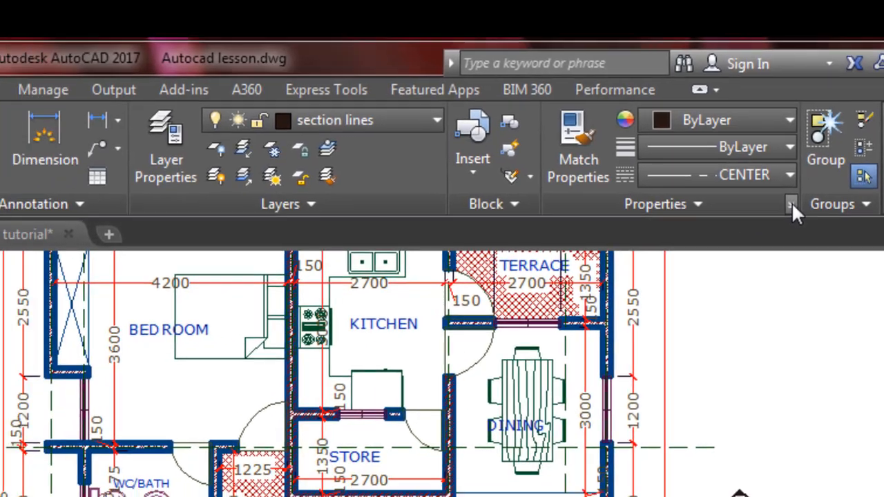
click(791, 202)
click(156, 173)
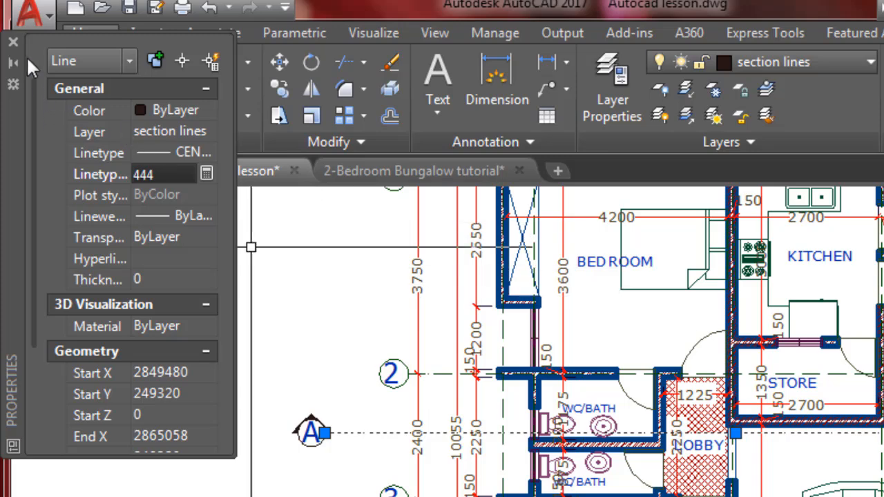
click(13, 42)
key(Escape)
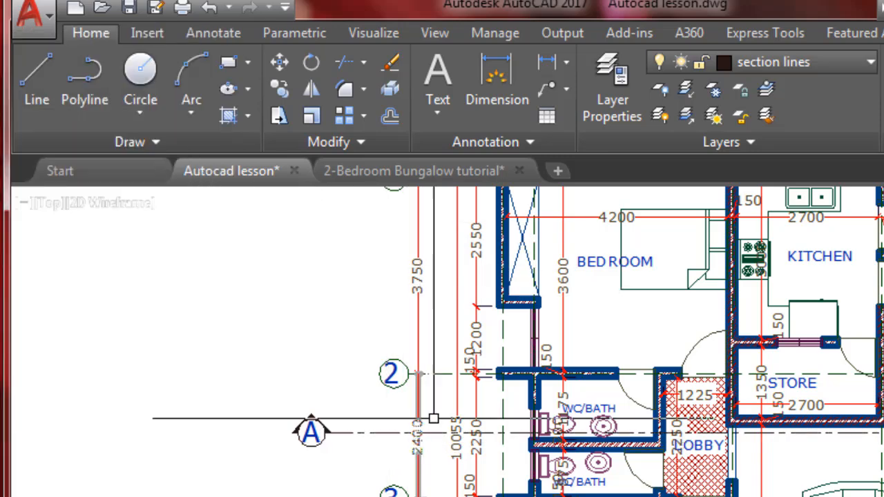
Set the section line's linetype scale to 700 so its center-line dashes are longer
scroll(883, 418, up, 1)
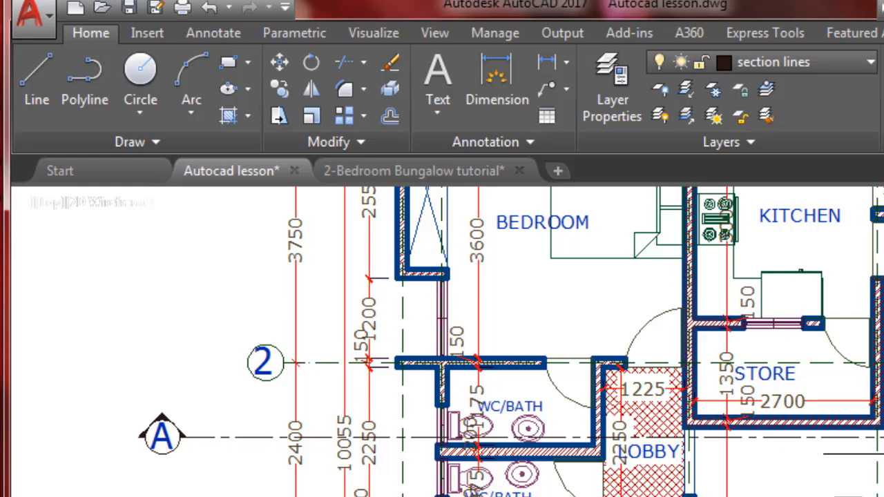
scroll(303, 437, down, 2)
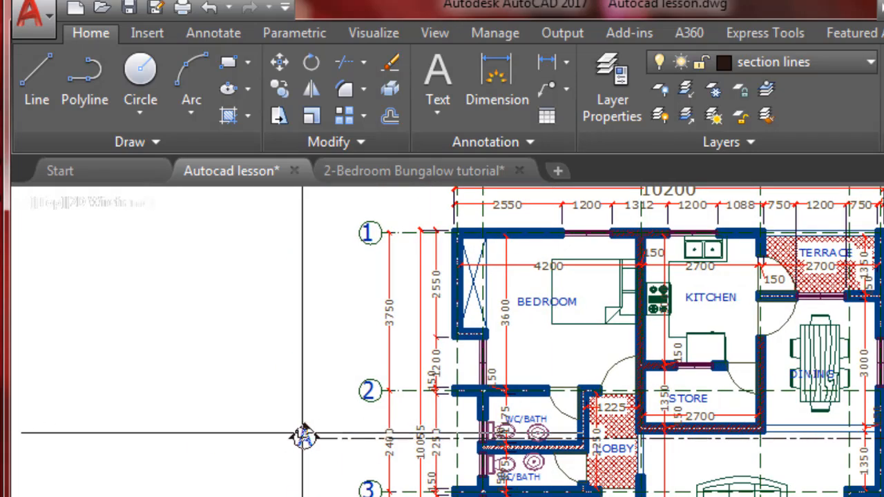
scroll(342, 432, up, 1)
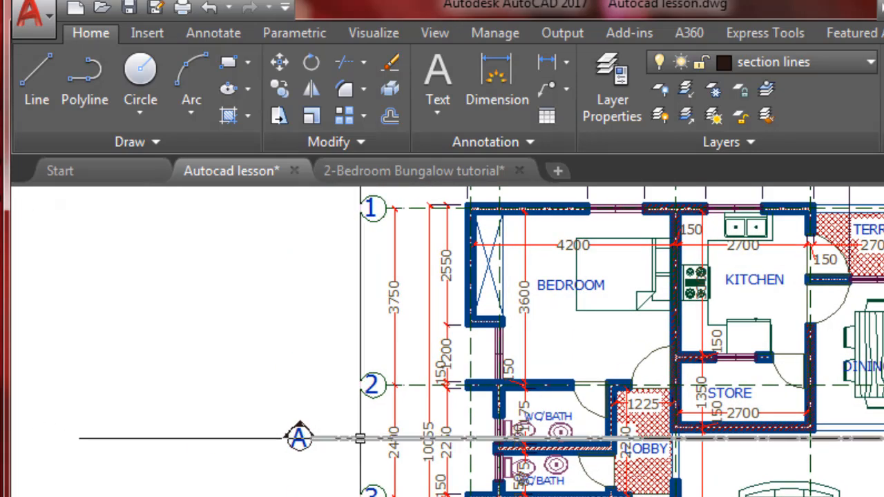
click(359, 437)
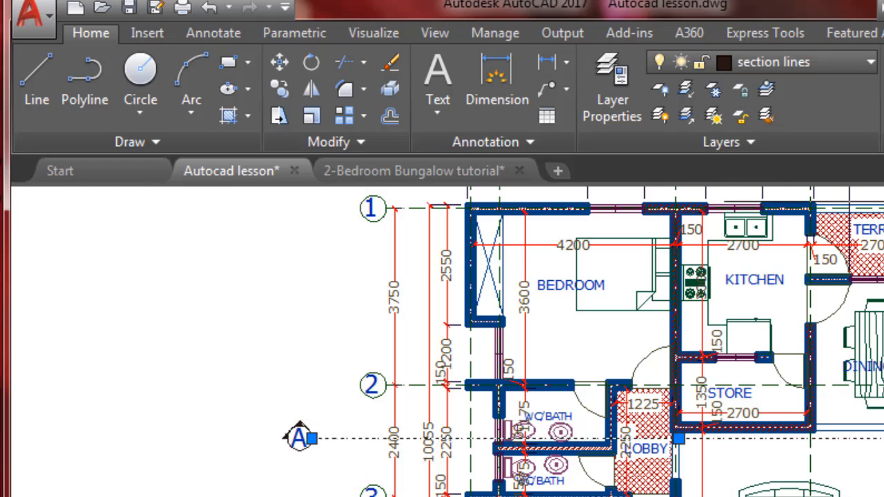
key(ctrl+1)
click(168, 172)
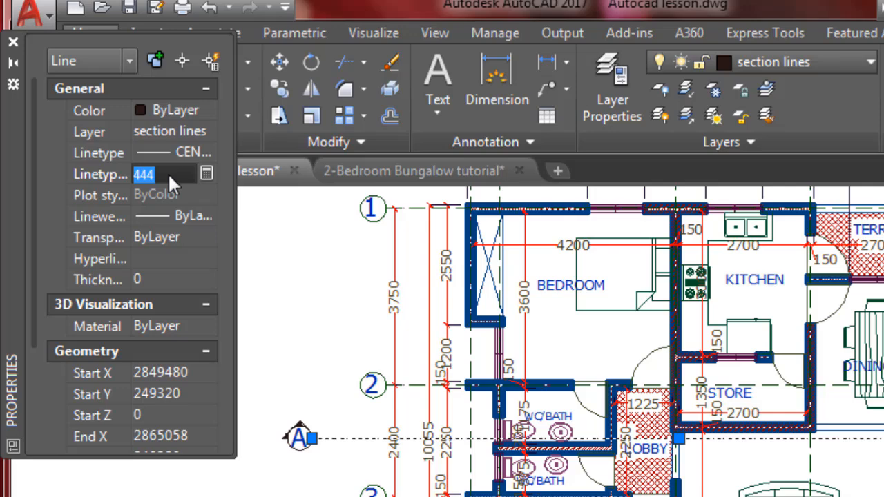
text(700)
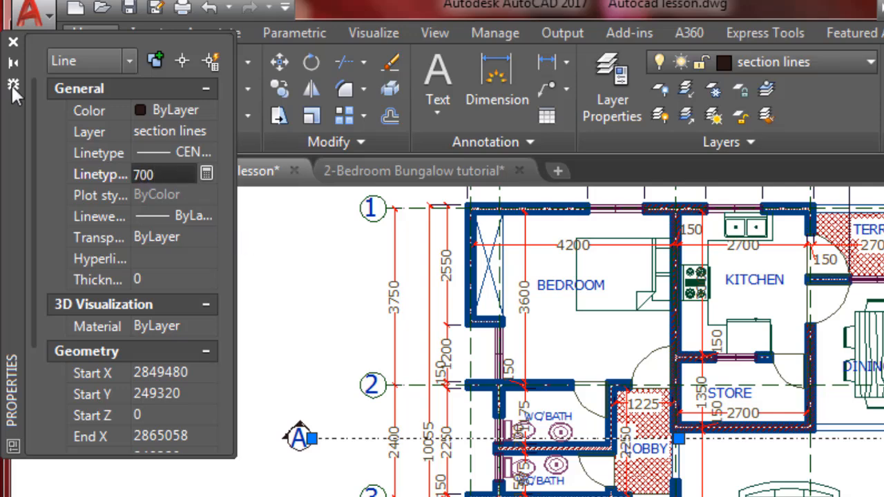
click(13, 41)
scroll(387, 428, down, 3)
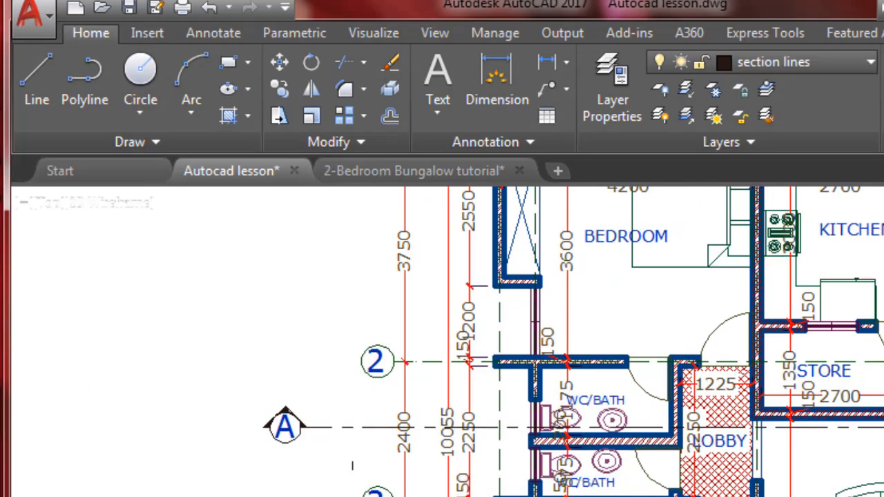
scroll(416, 446, up, 1)
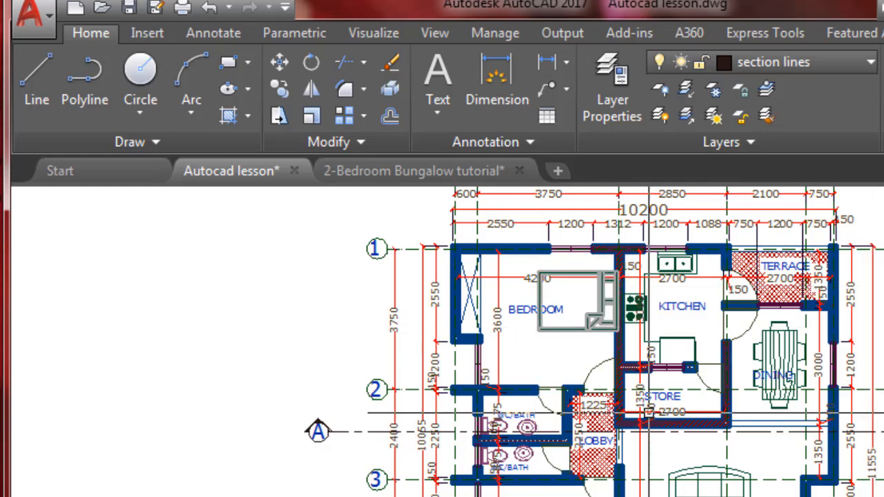
scroll(626, 414, down, 2)
scroll(691, 386, up, 1)
scroll(763, 356, up, 1)
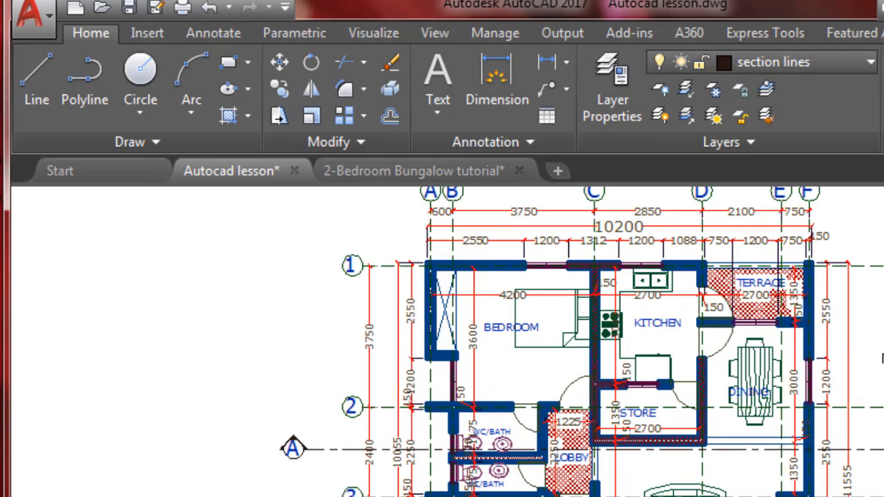